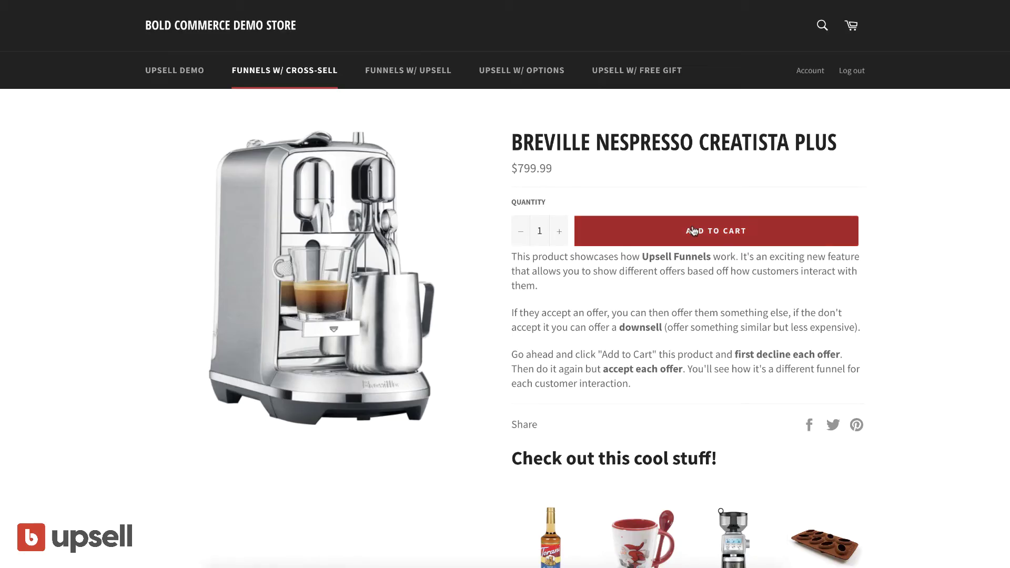
Add a product and the grinder offer, then add Coffee 1LB and accept the $25.00 2lb upgrade.
click(693, 230)
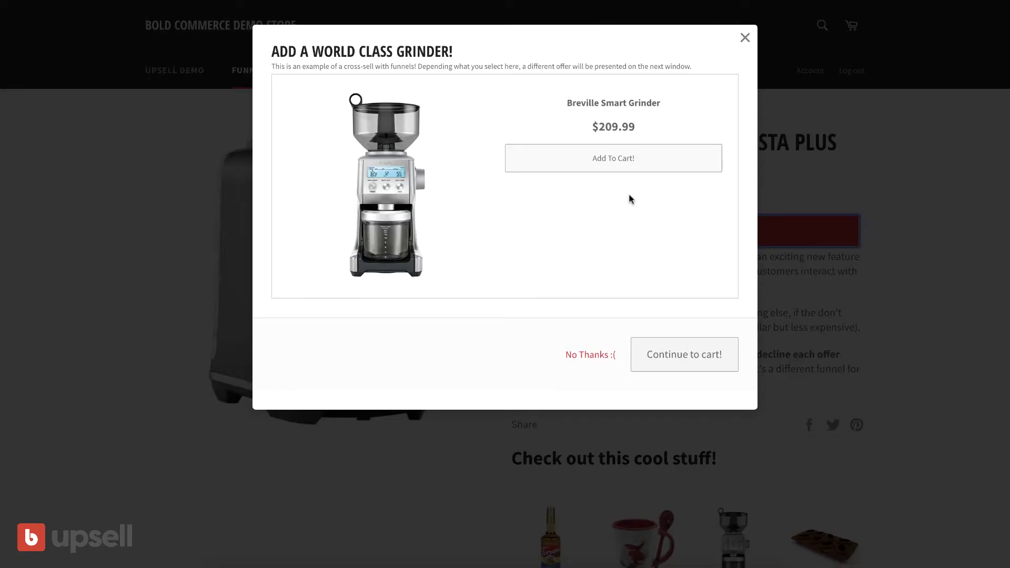
click(597, 158)
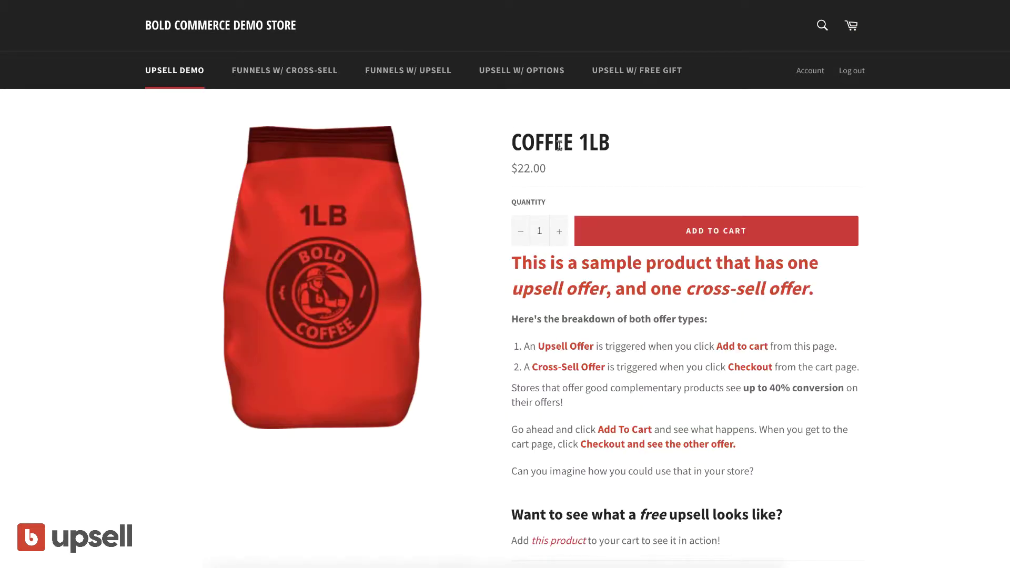
click(693, 231)
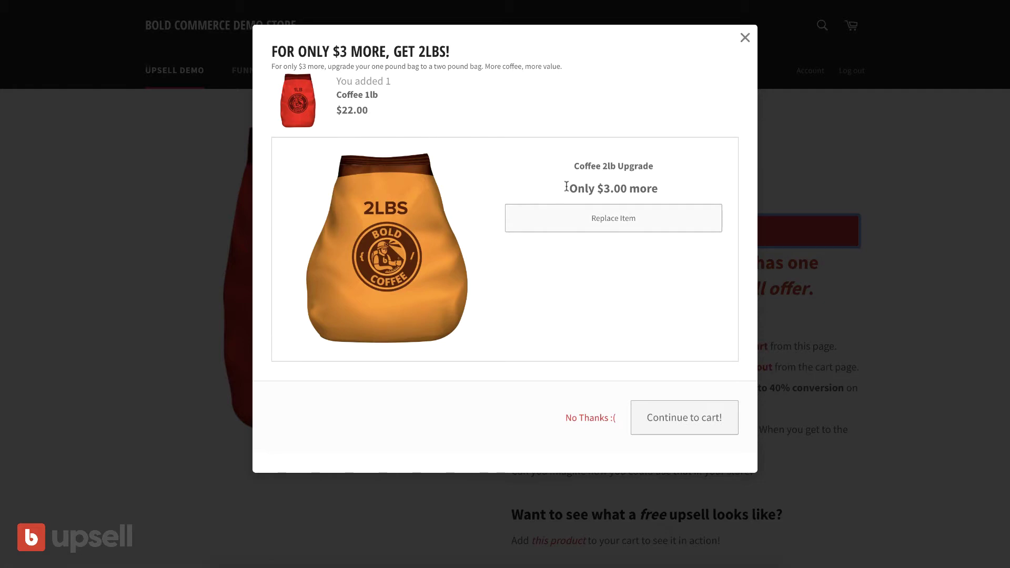
click(614, 224)
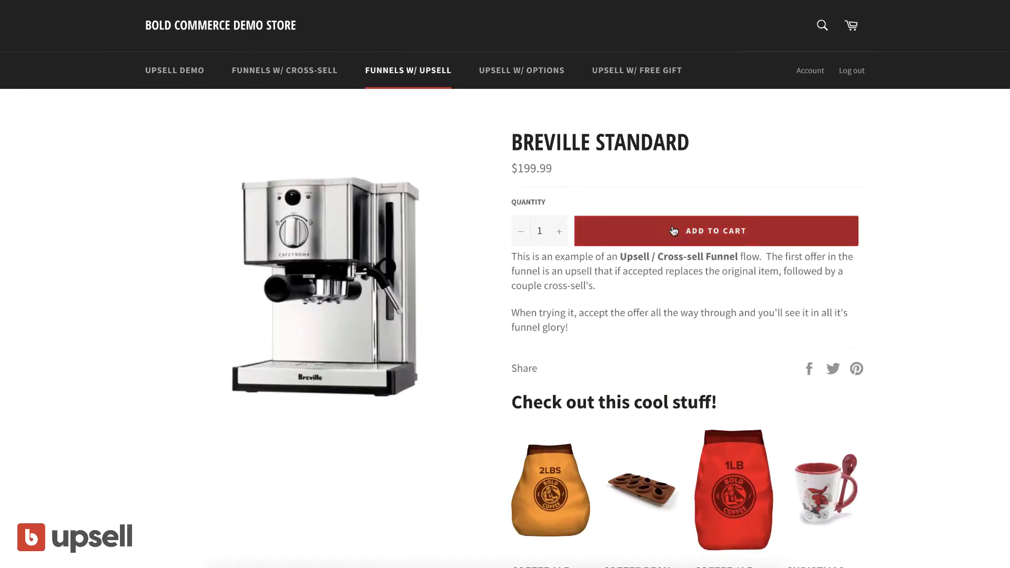
Add Breville Standard, accept the Premium upgrade, espresso beans and espresso glasses offers, then view the cart.
click(673, 230)
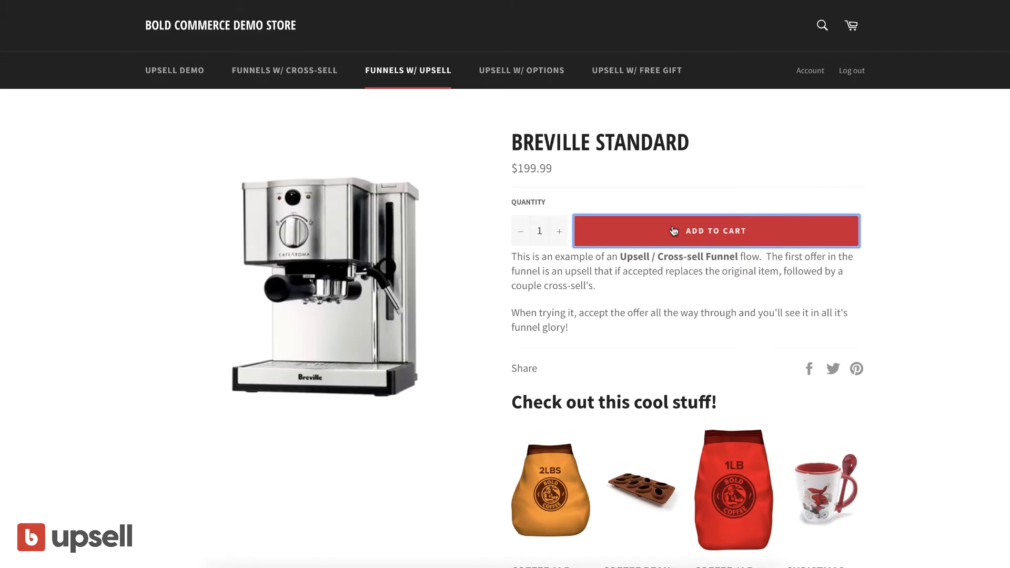
click(600, 217)
click(612, 158)
click(614, 159)
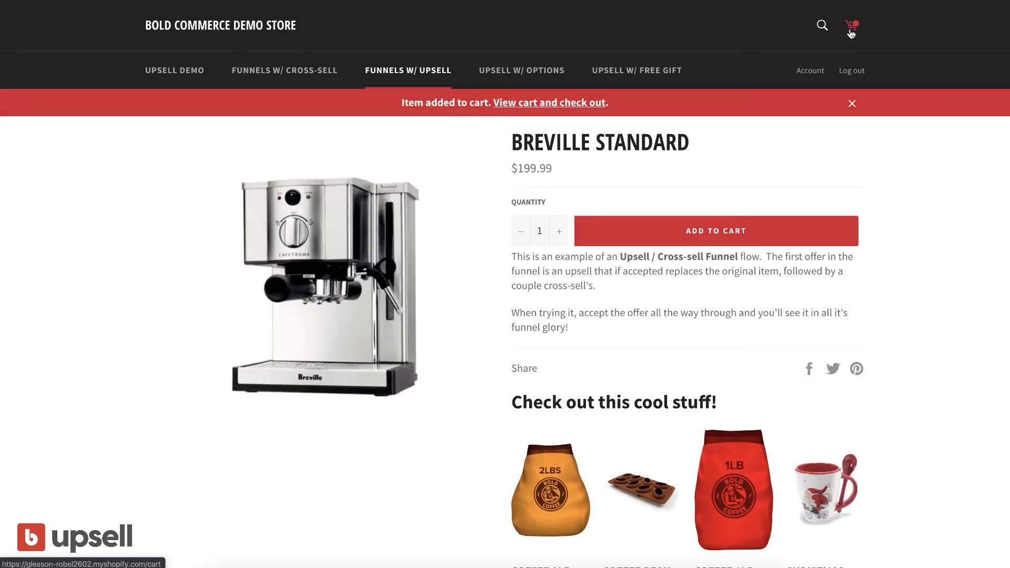
click(851, 32)
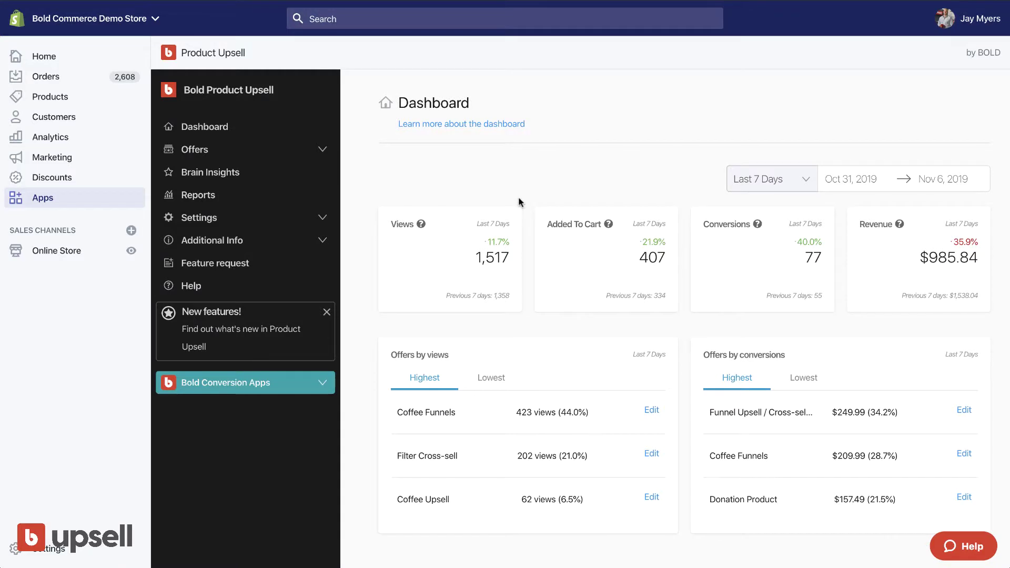
From the Offers list, create a new offer named 'Coffee Cross-sell'.
click(303, 155)
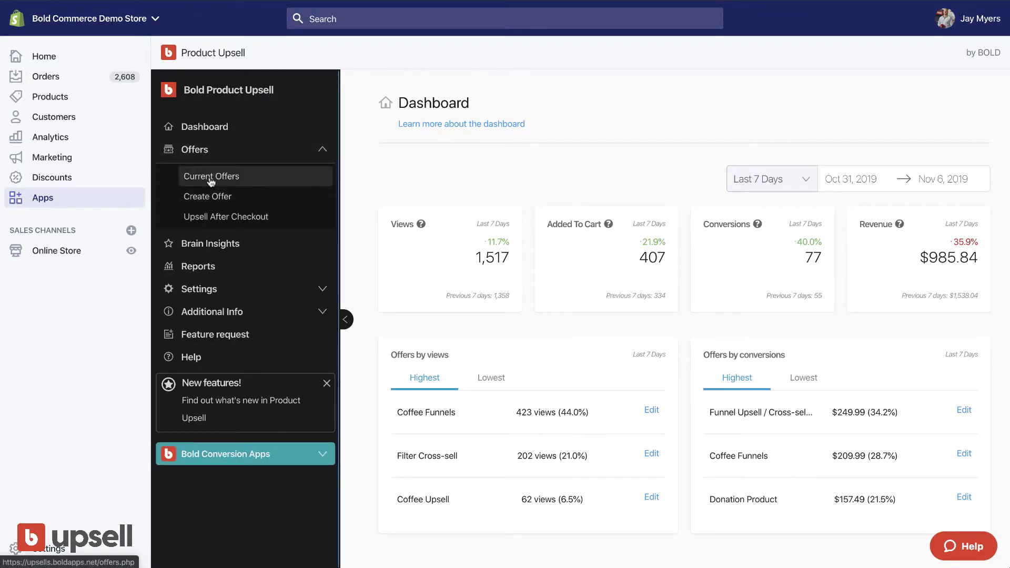
click(220, 197)
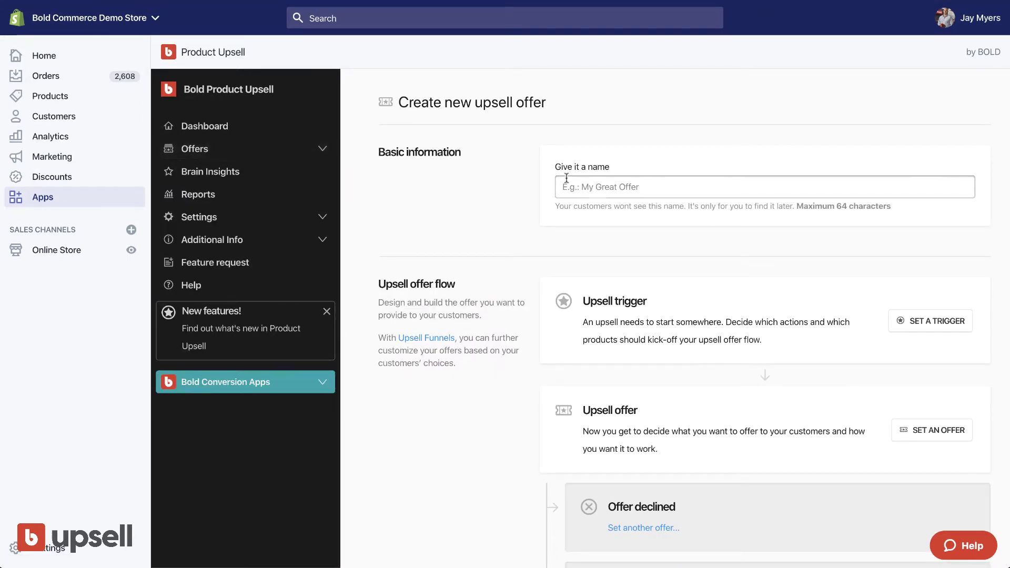
click(611, 190)
text(Coffee Cross)
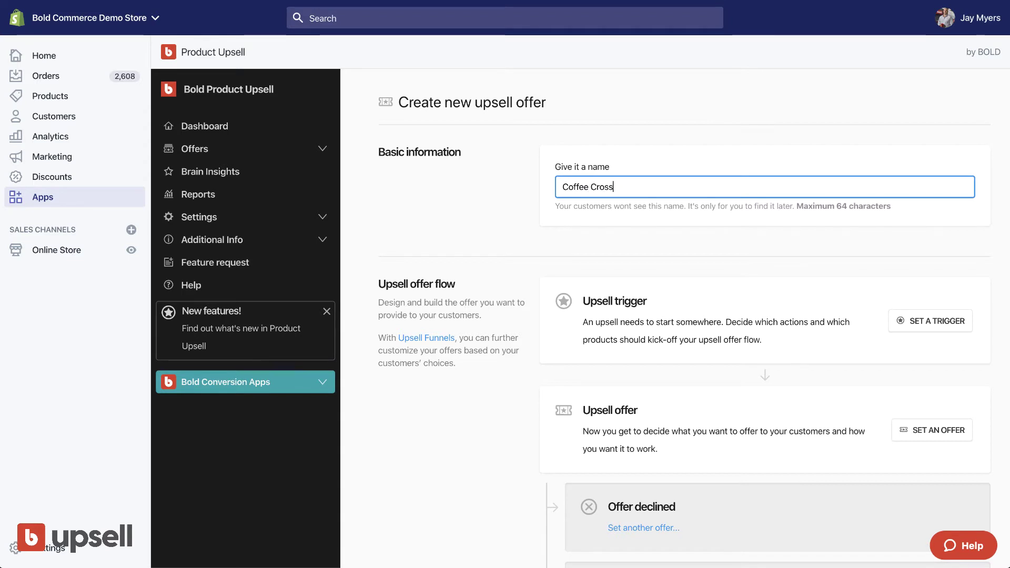
text(-sell)
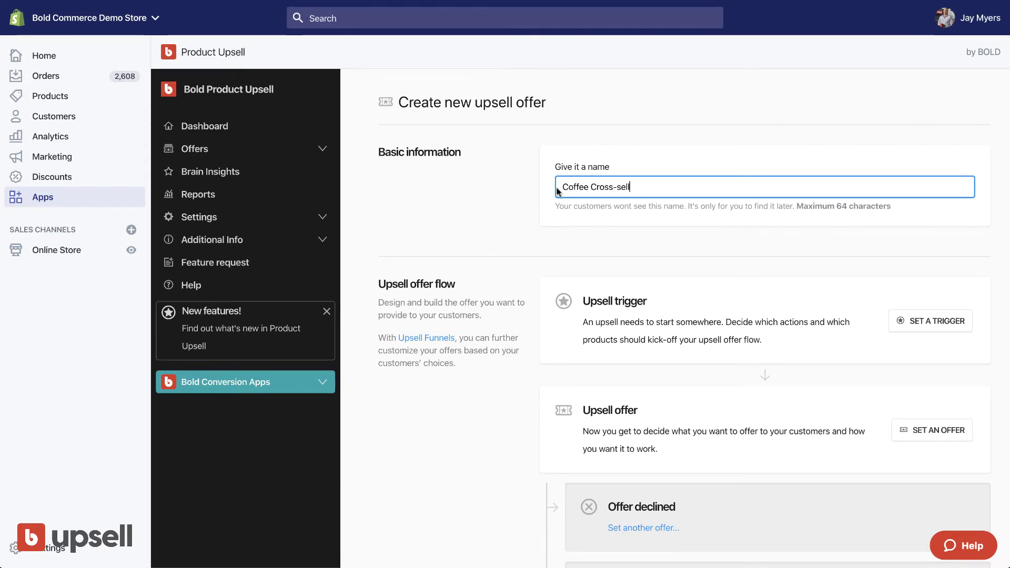
Set the offer's trigger event to Add to cart with the Cross-sell cart option.
click(911, 320)
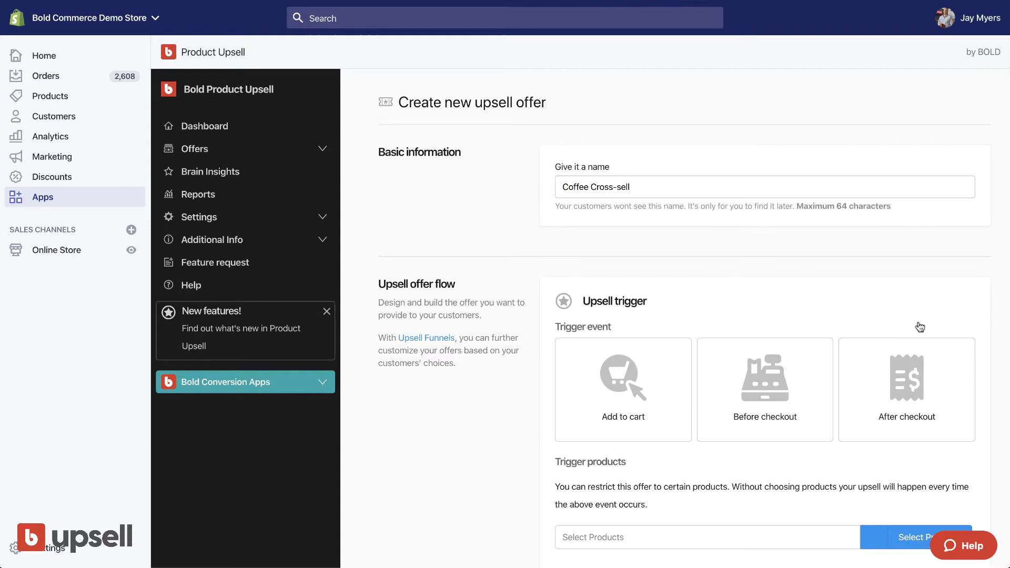
scroll(898, 326, down, 2)
scroll(898, 325, down, 1)
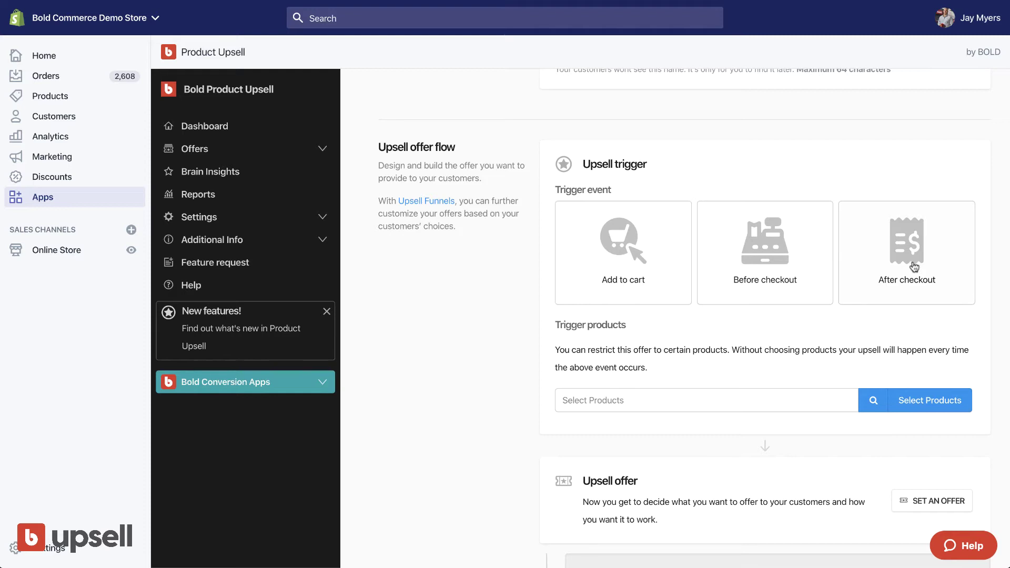
click(630, 256)
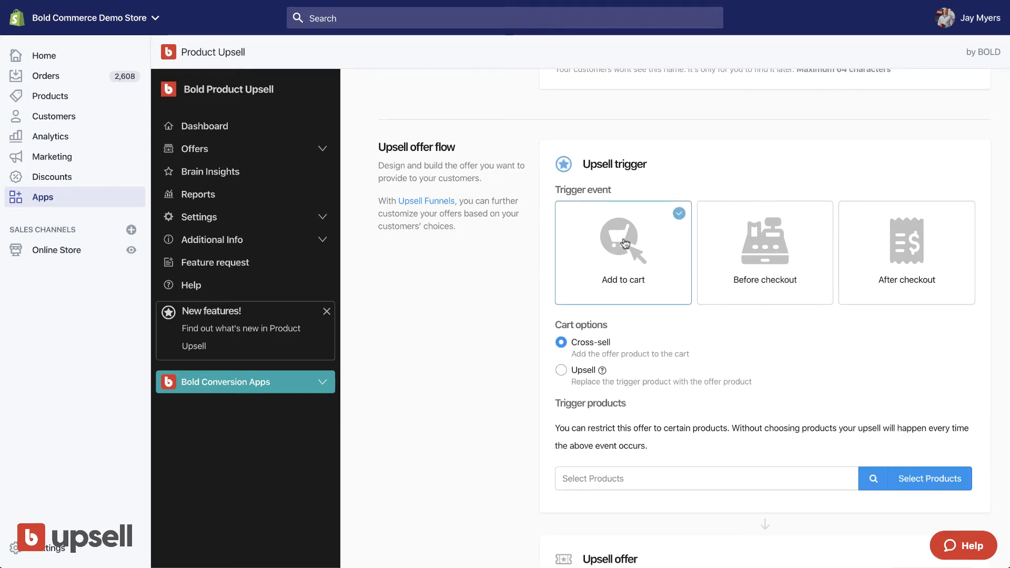
scroll(629, 257, down, 2)
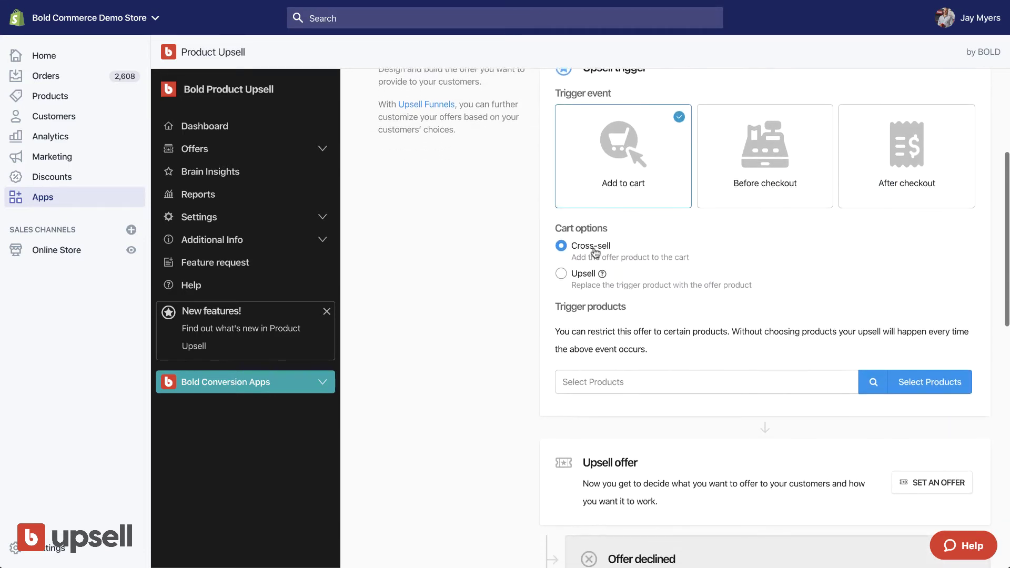
click(583, 275)
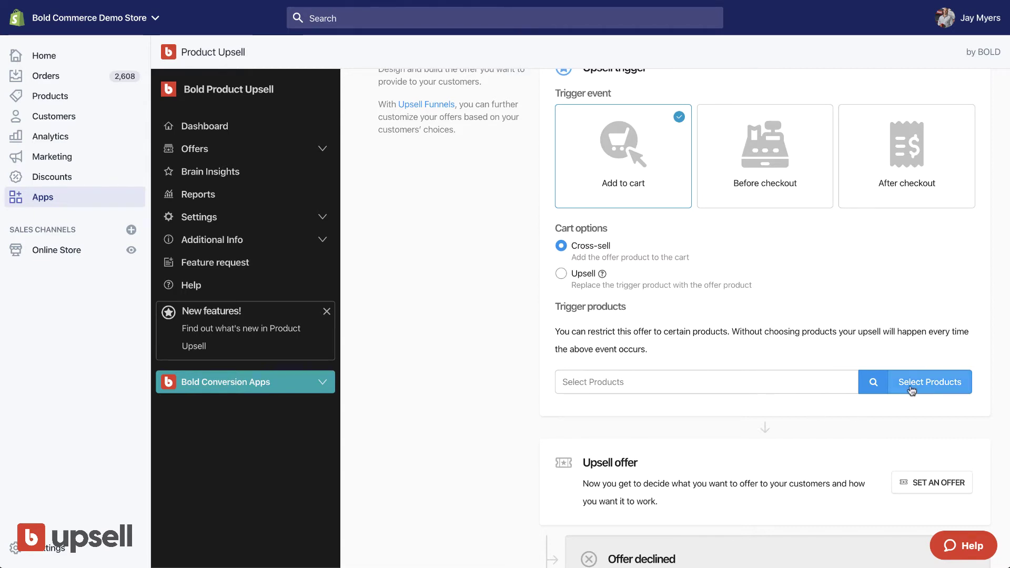
click(909, 384)
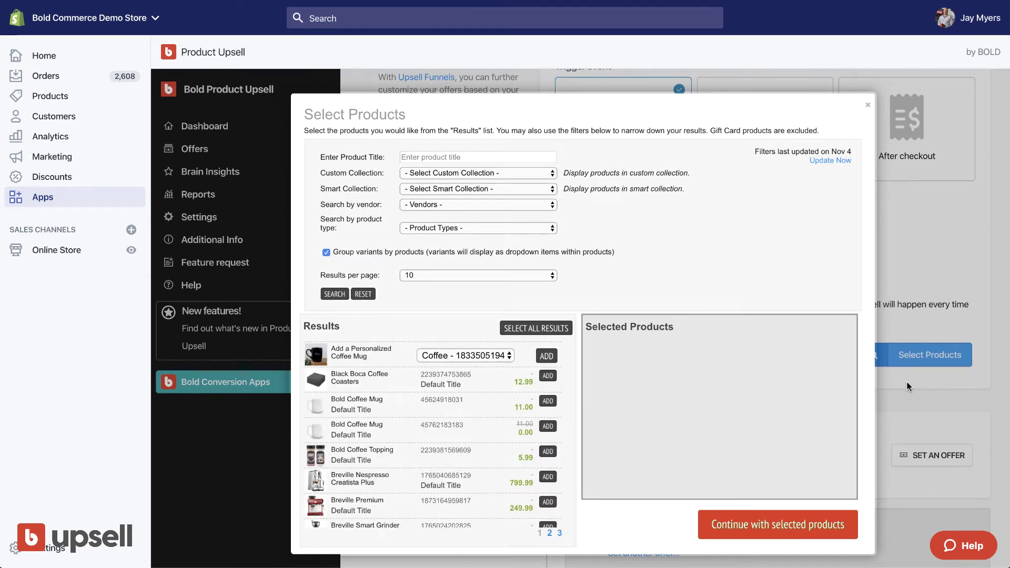
click(547, 502)
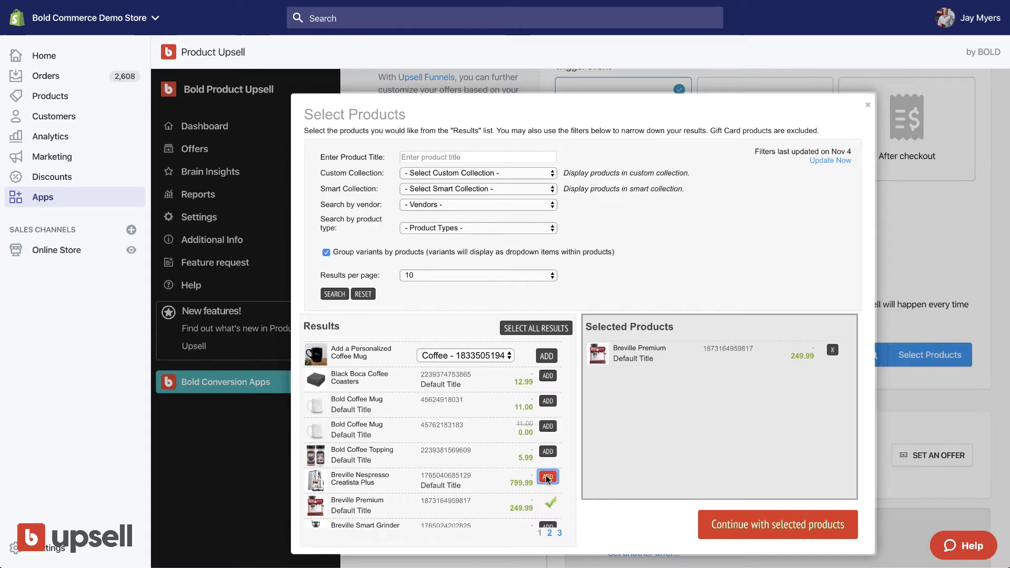
click(548, 476)
click(547, 452)
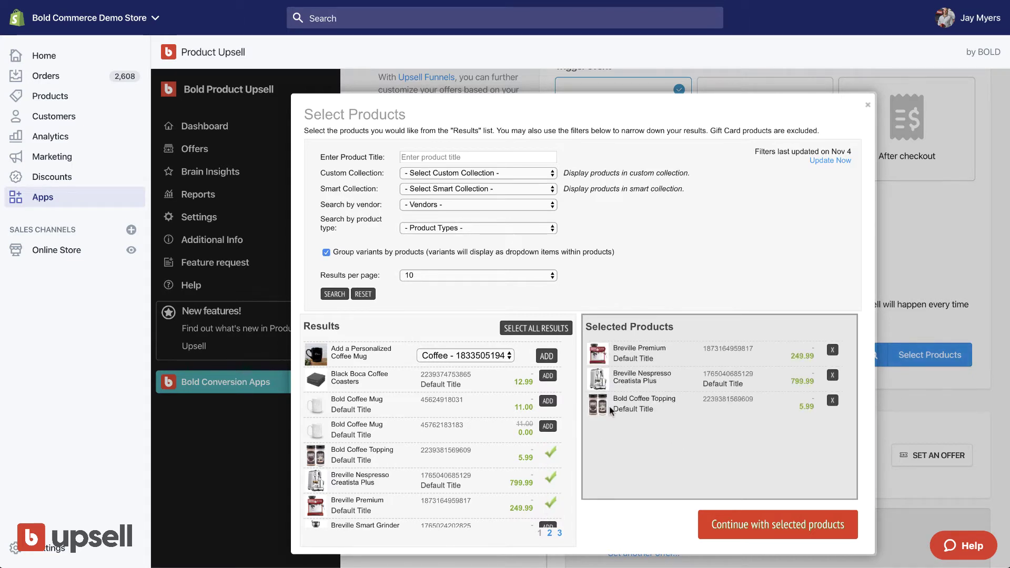
click(831, 400)
click(832, 375)
click(832, 350)
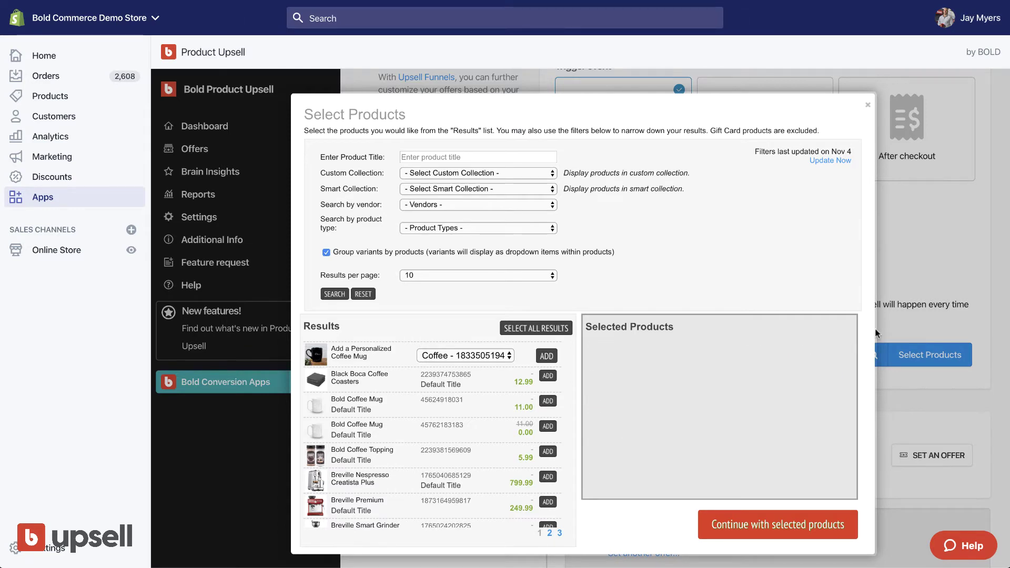
click(889, 327)
Add a cart value condition with minimum 100 and maximum 1000.
scroll(750, 314, down, 3)
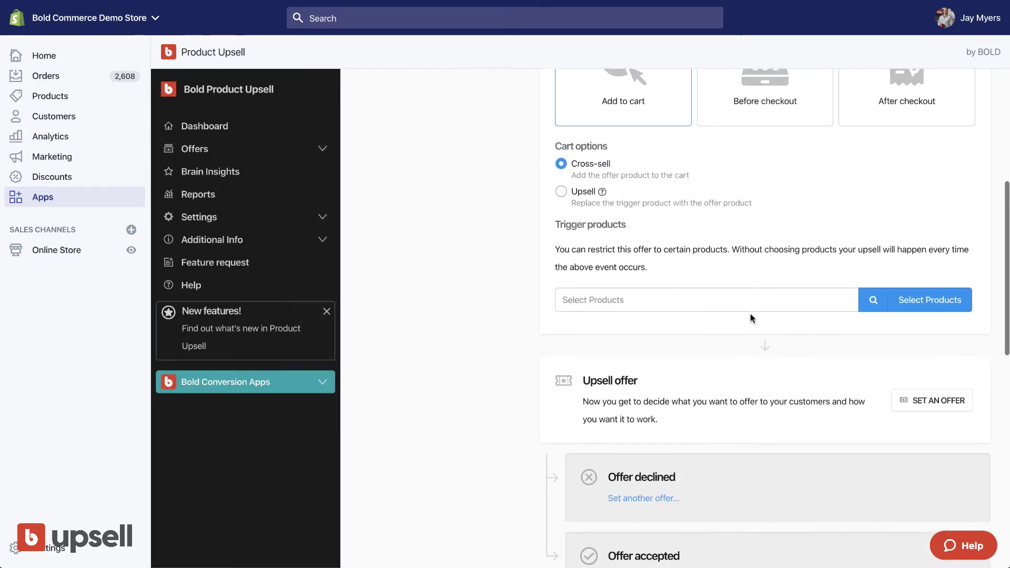
scroll(749, 313, down, 7)
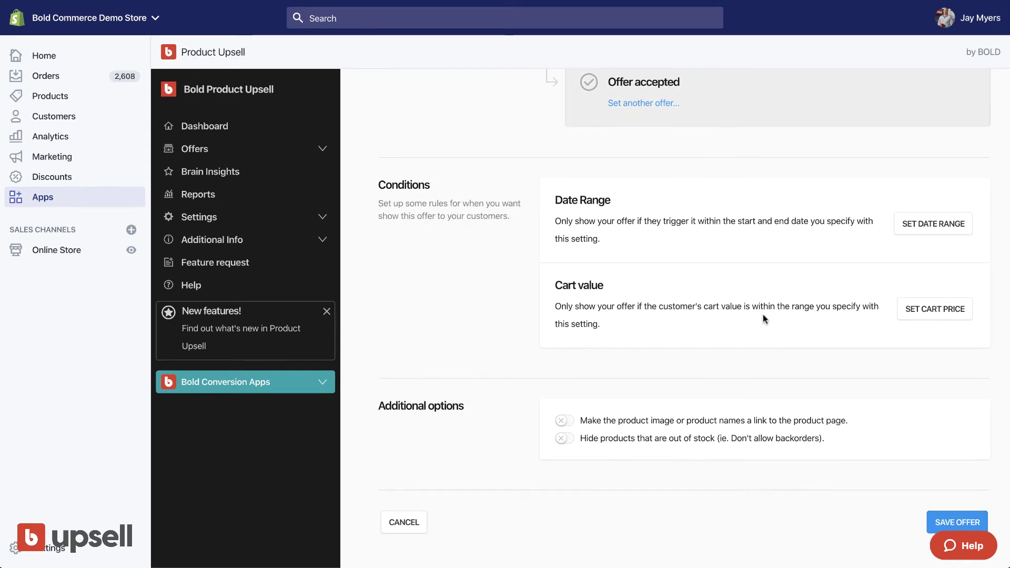
click(921, 312)
double_click(599, 317)
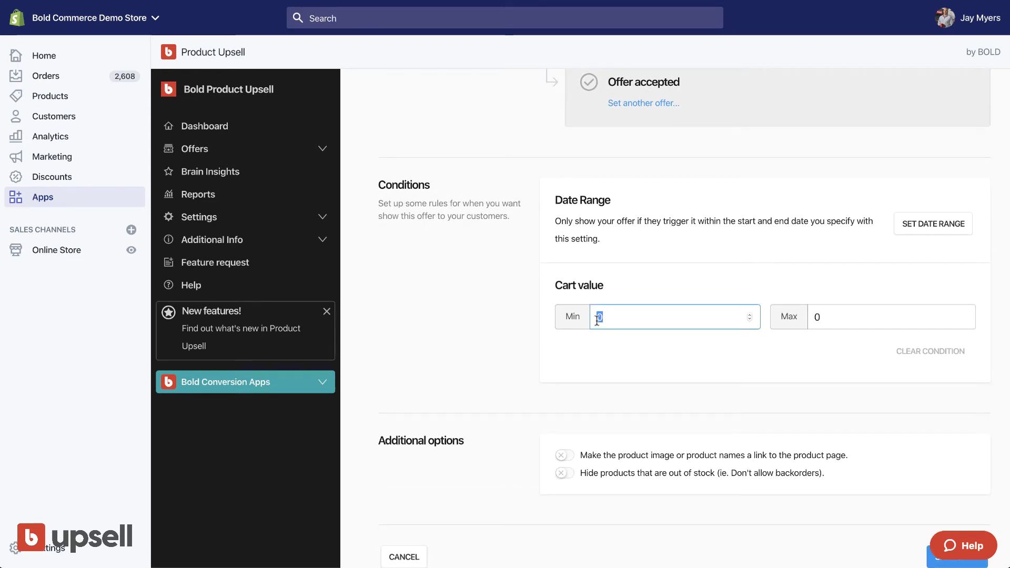
text(100)
key(Tab)
text(1000)
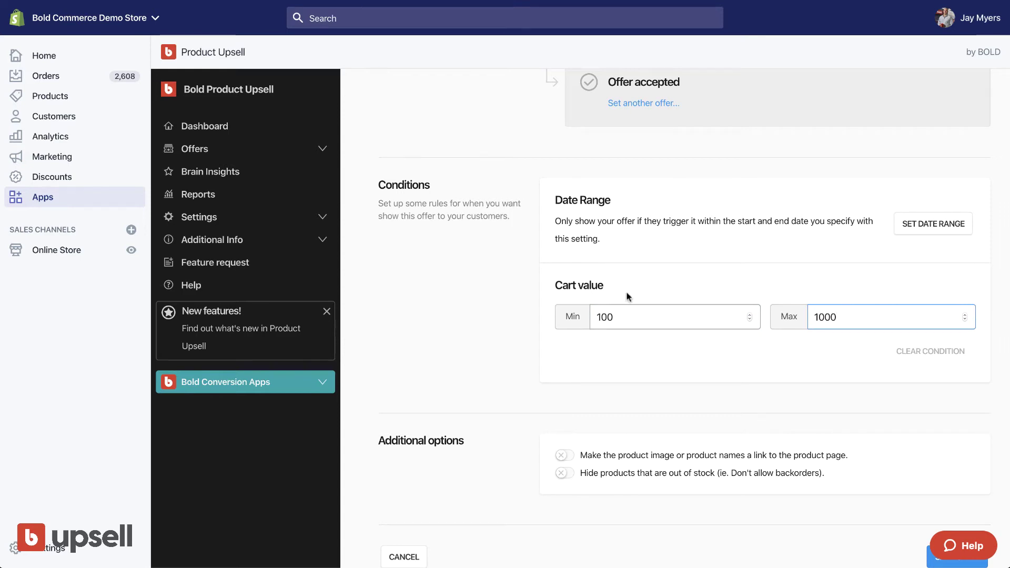
Limit the offer to November 7–14, 2019 and link product images and names to product pages.
click(913, 229)
click(728, 234)
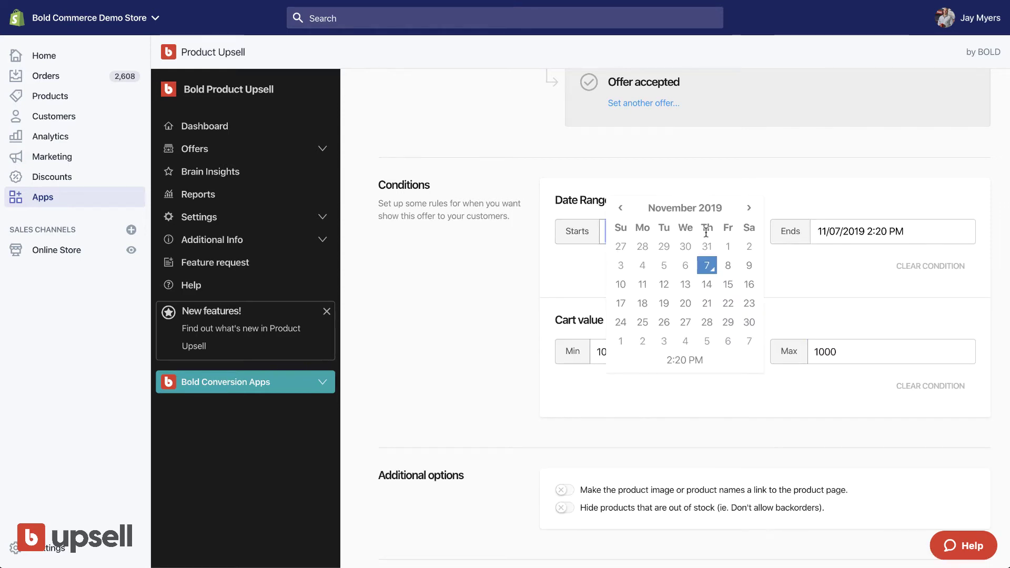
click(706, 266)
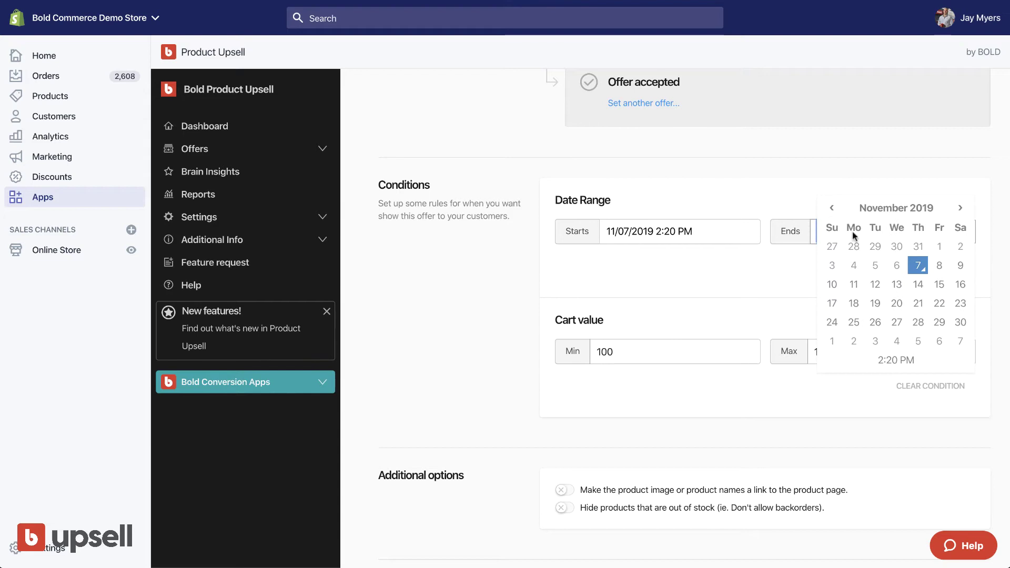
click(917, 285)
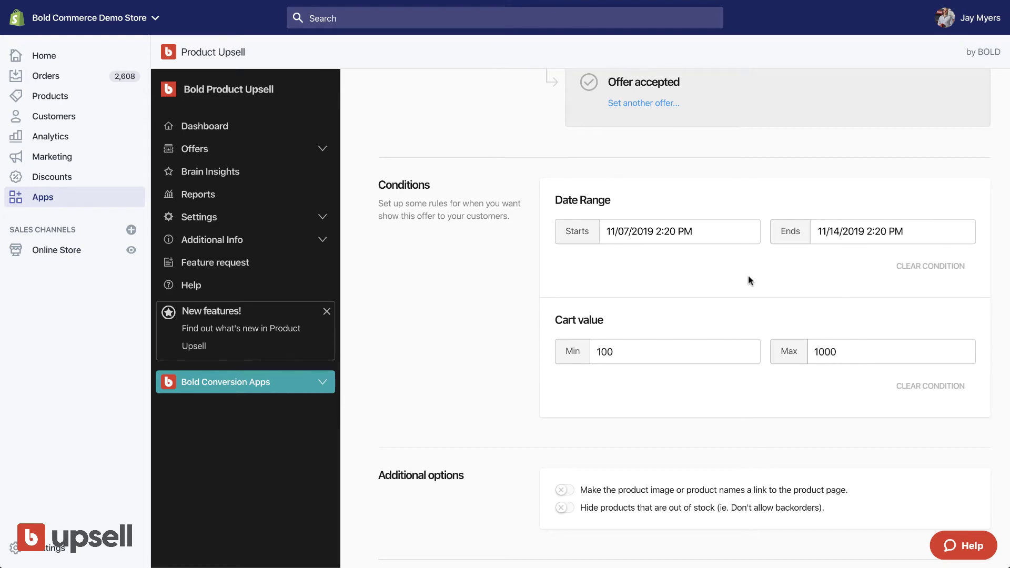
scroll(505, 343, down, 2)
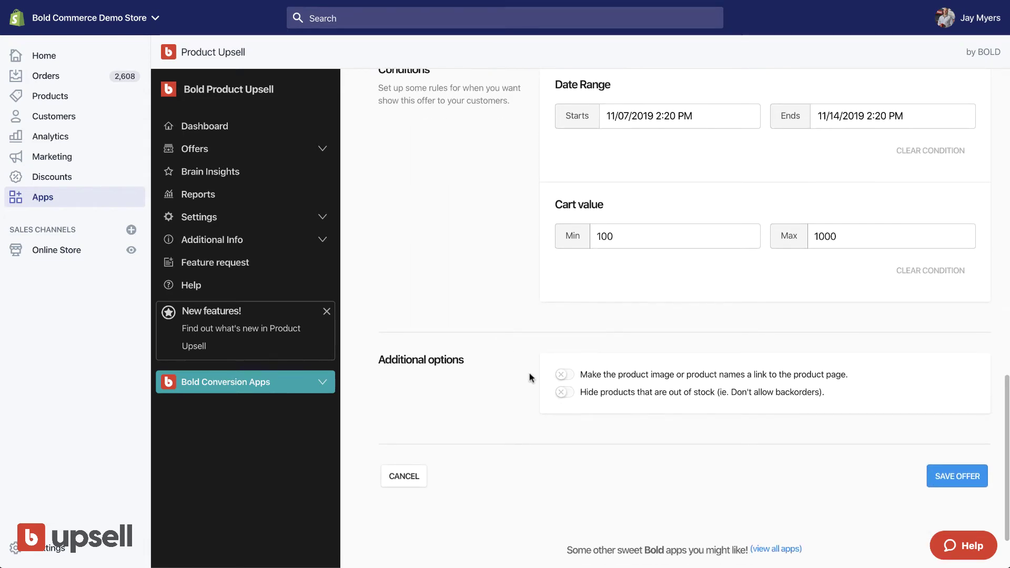
click(622, 382)
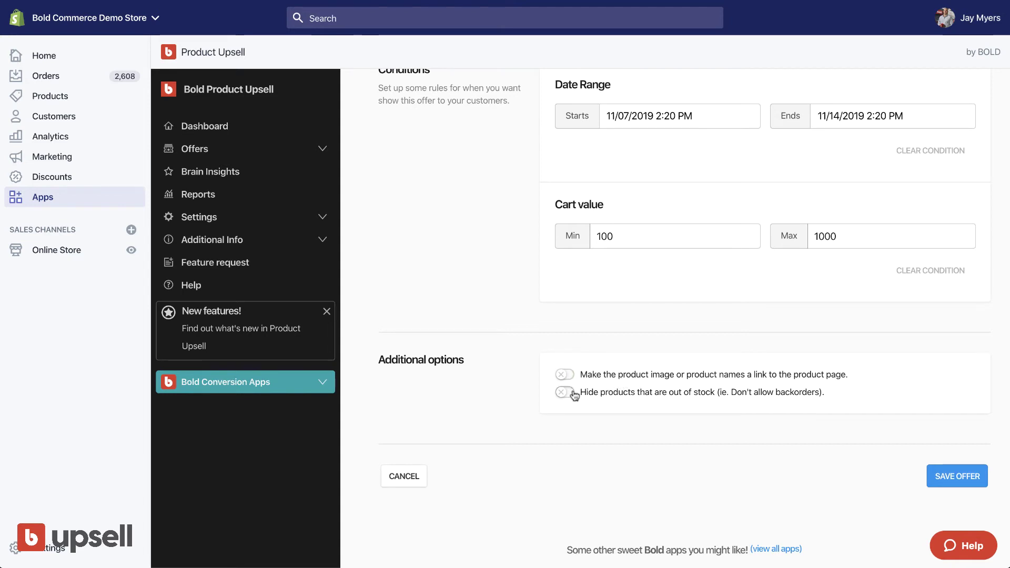
scroll(603, 342, up, 10)
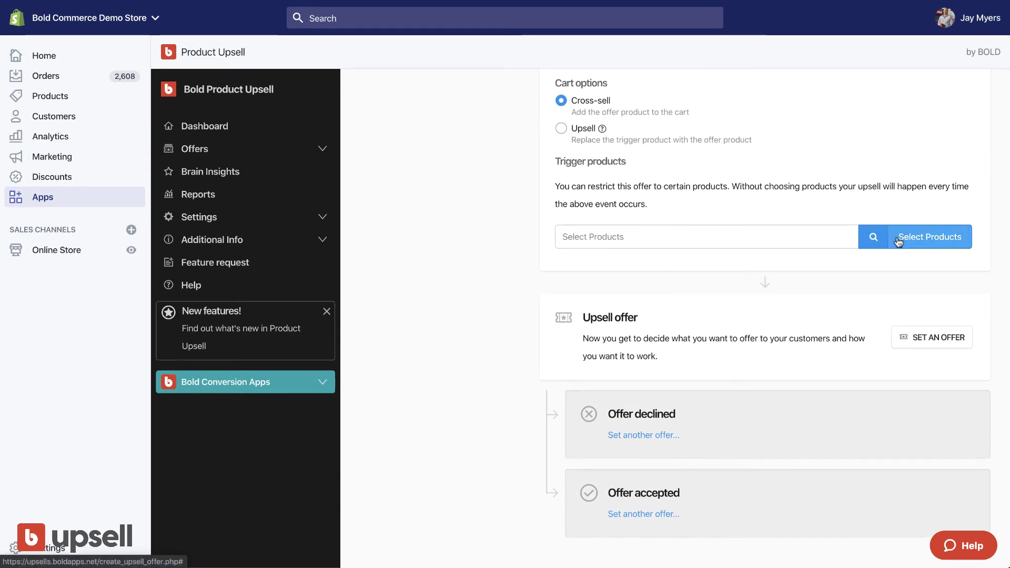
Title the popup 'Don't forget coffee!' with a description about having an extra bag of coffee.
click(930, 339)
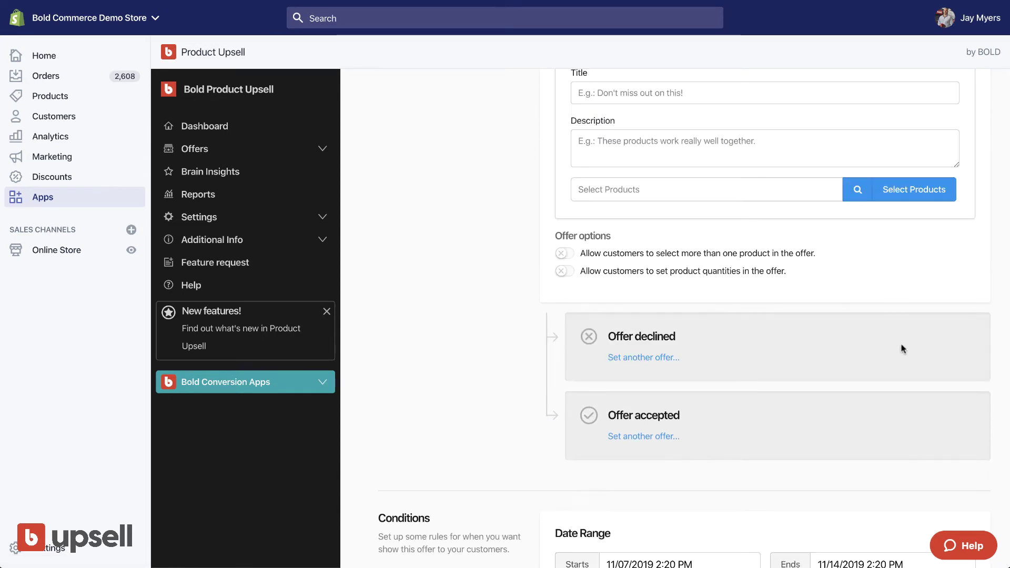
scroll(733, 270, up, 2)
click(730, 153)
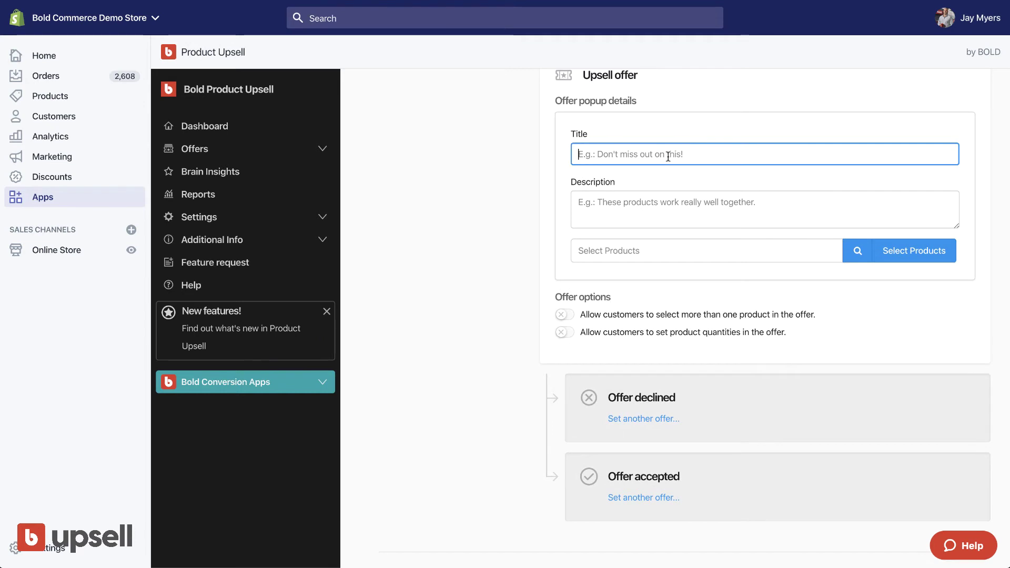
text(Don't for)
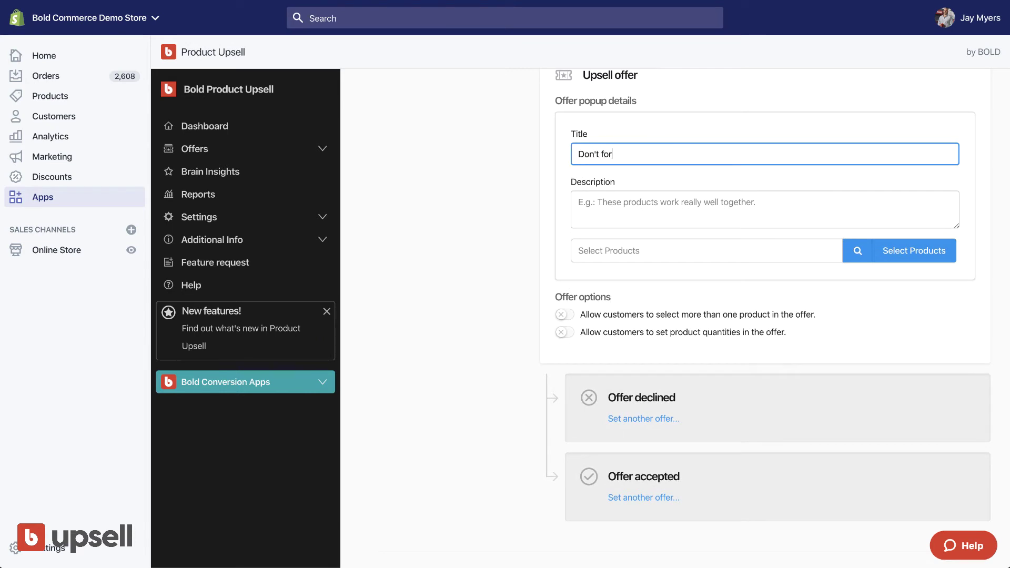
text(get coffee!)
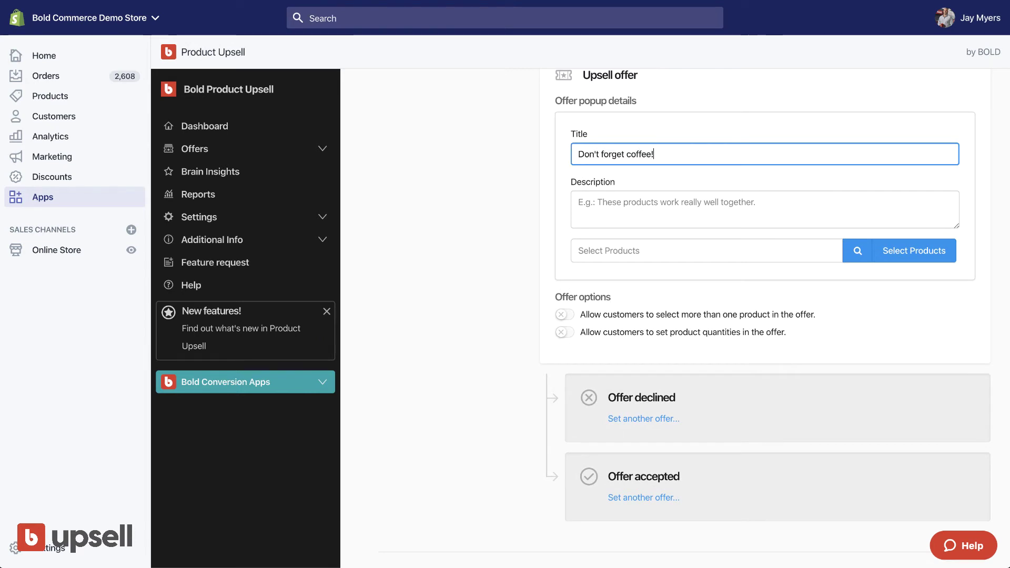
click(604, 203)
text(Always good)
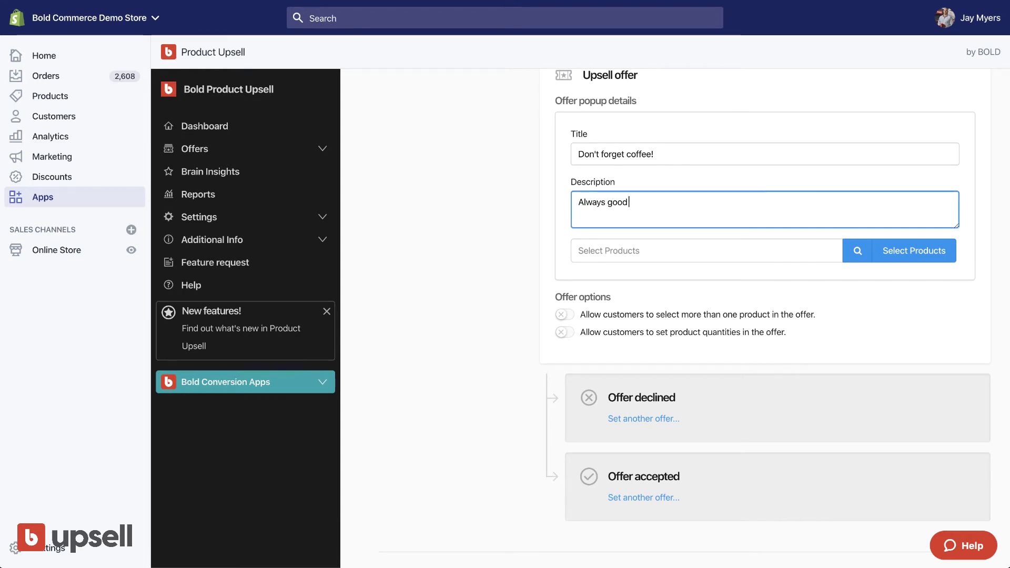
text( to have an extra bag of coffee)
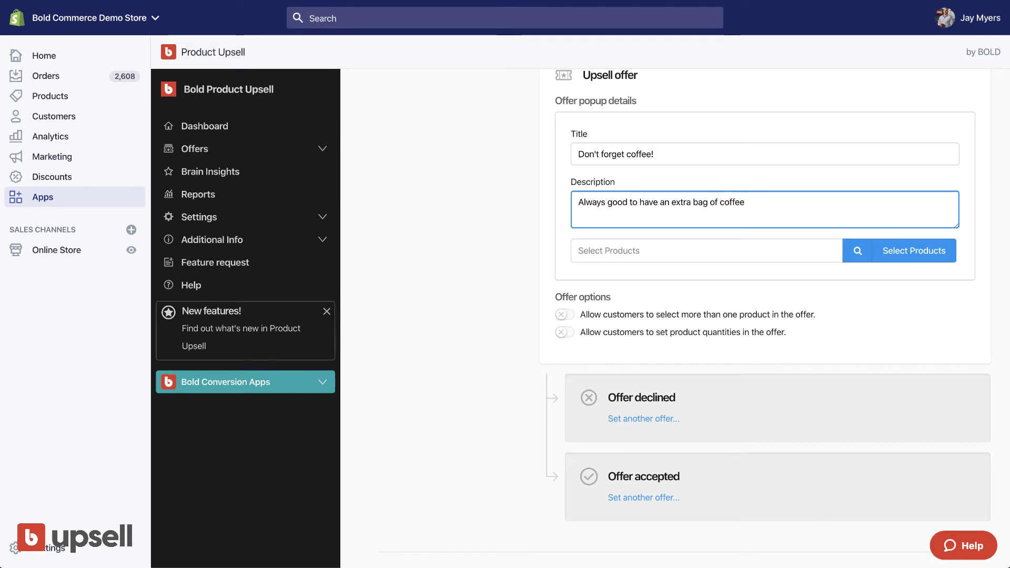
text( L)
key(BackSpace)
text(:-)
Choose Coffee 1lb as the product the popup offers.
click(901, 252)
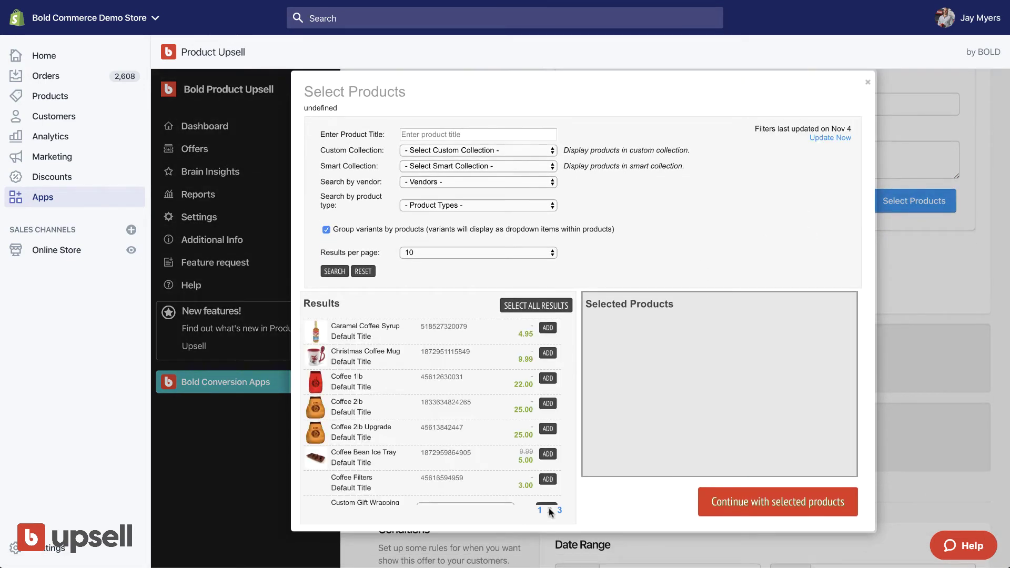
click(548, 378)
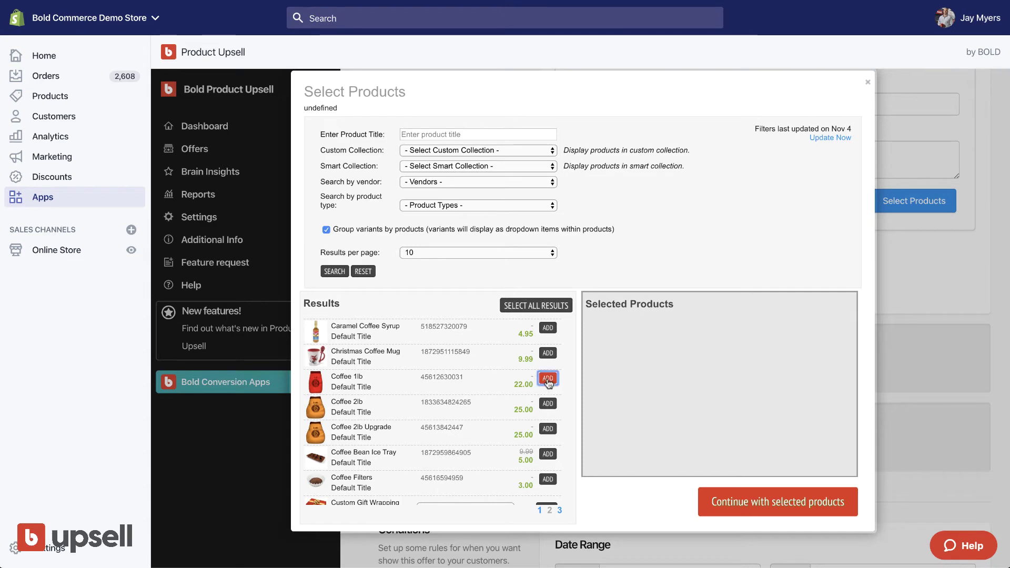
click(763, 502)
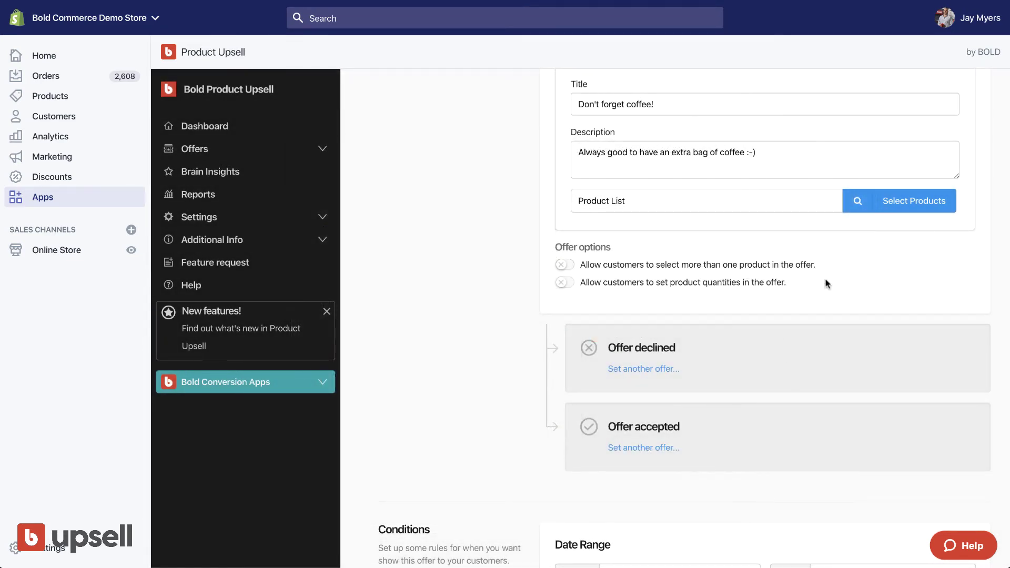
Expand the Offer declined and Offer accepted popup details, then save the Coffee Cross-sell offer.
scroll(817, 299, down, 1)
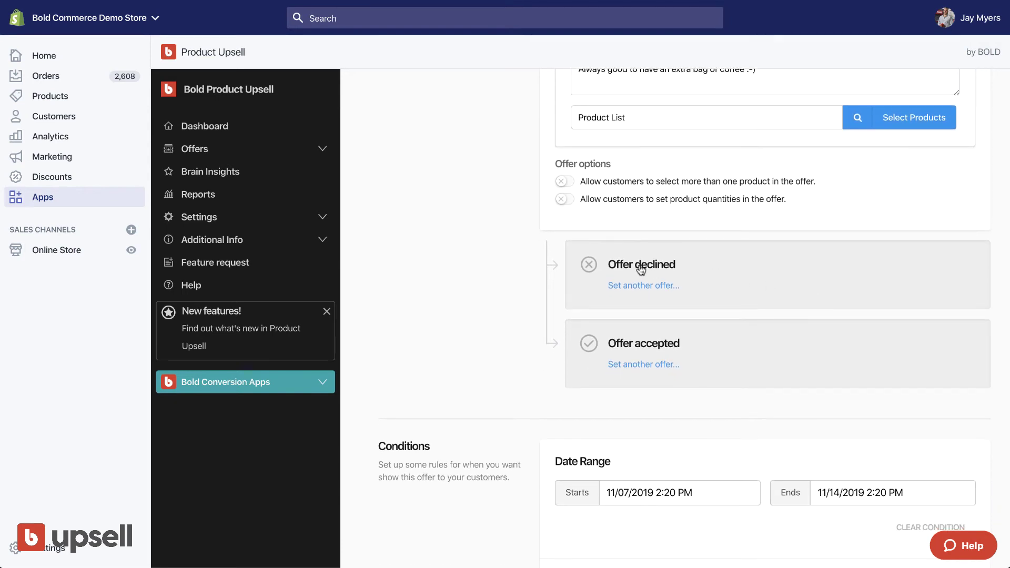
click(647, 267)
scroll(641, 255, up, 1)
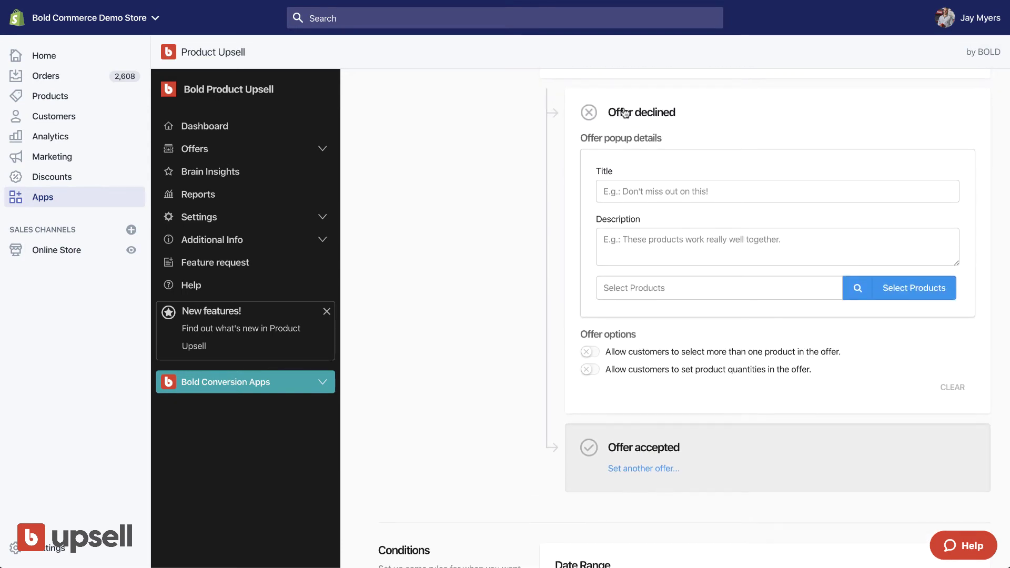
click(653, 447)
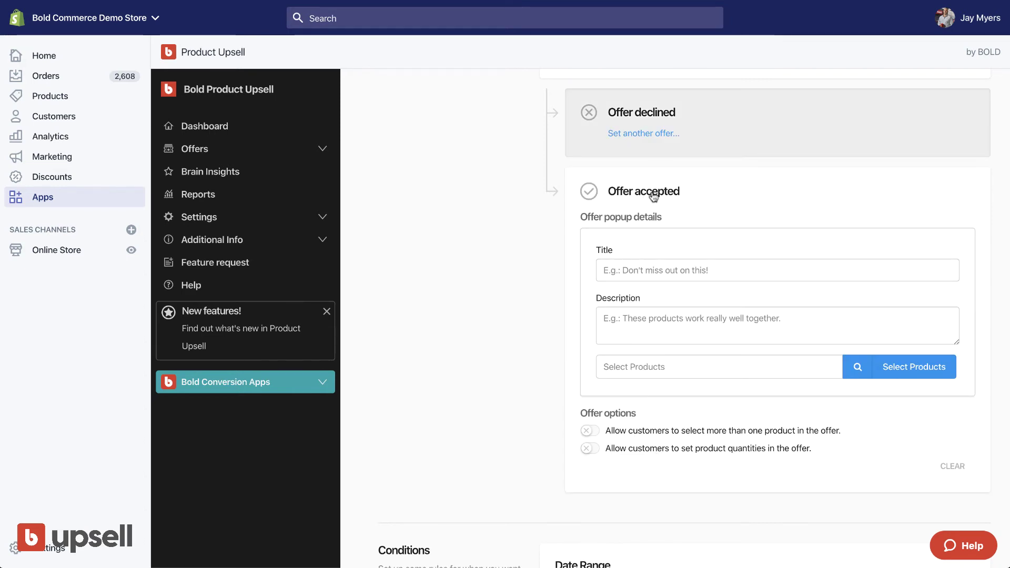
scroll(696, 258, down, 1)
scroll(696, 258, down, 10)
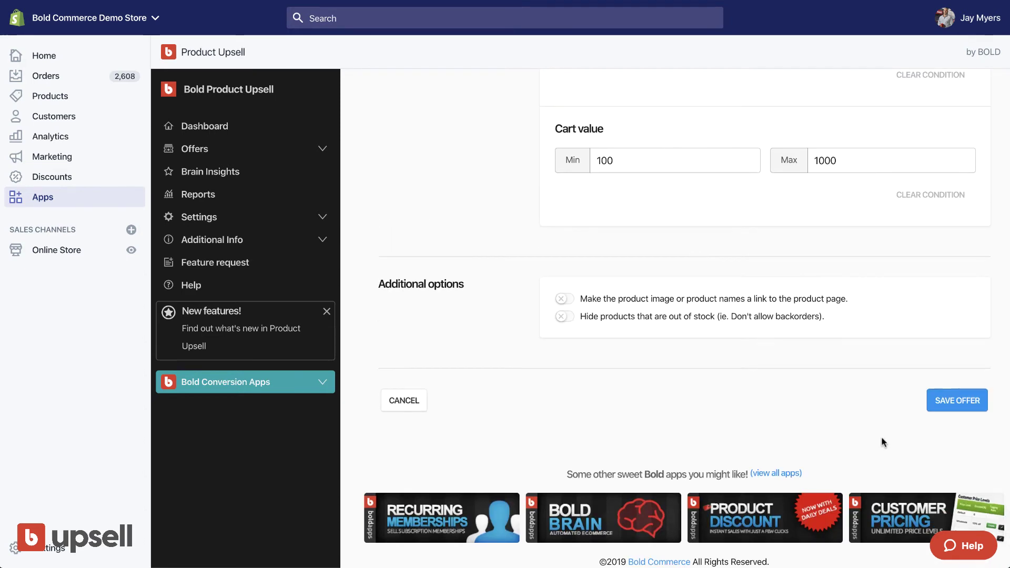
click(956, 403)
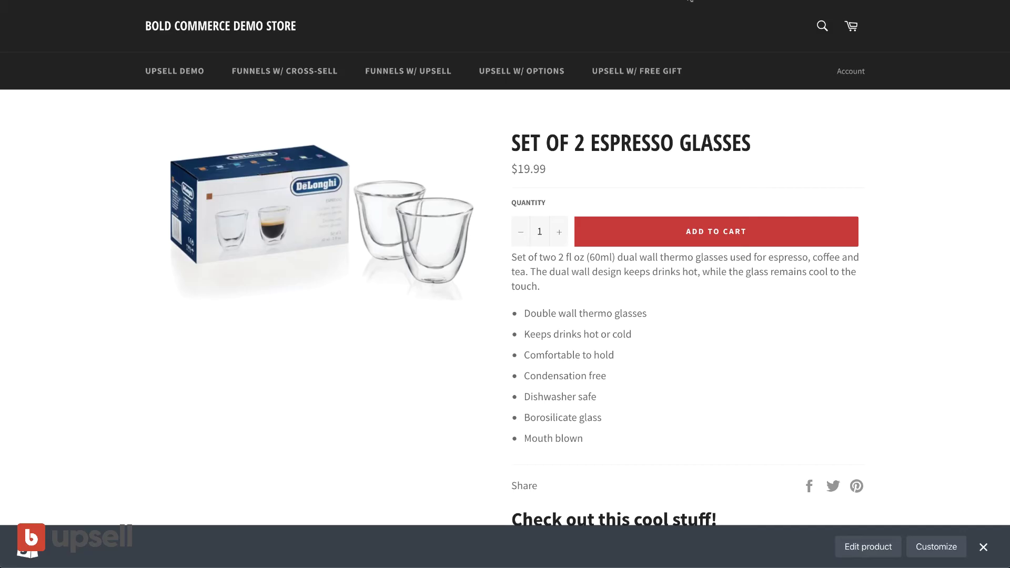
Raise the espresso glasses quantity twice, add them, accept the coffee offer, and view the cart.
click(559, 232)
click(562, 233)
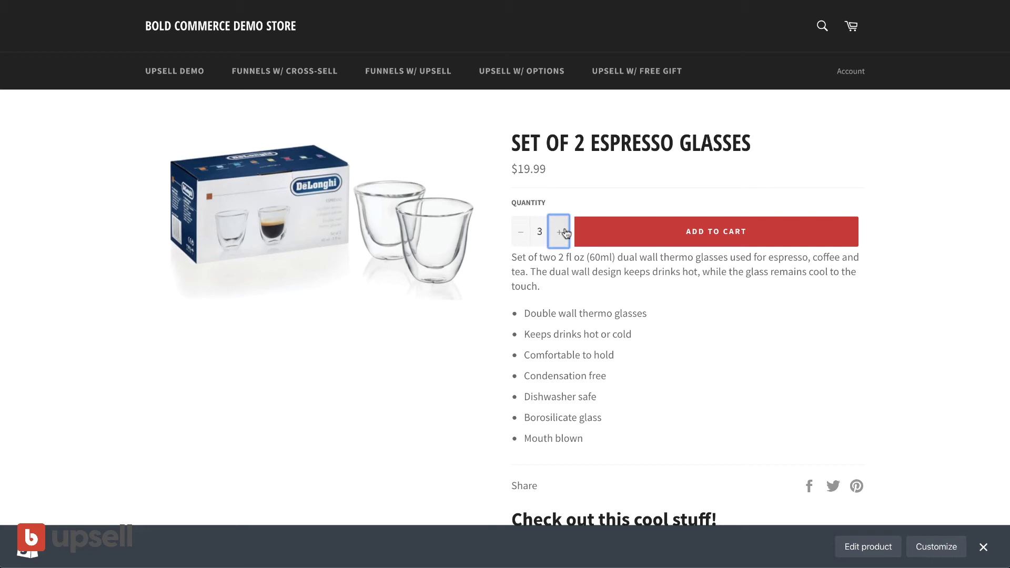
click(692, 240)
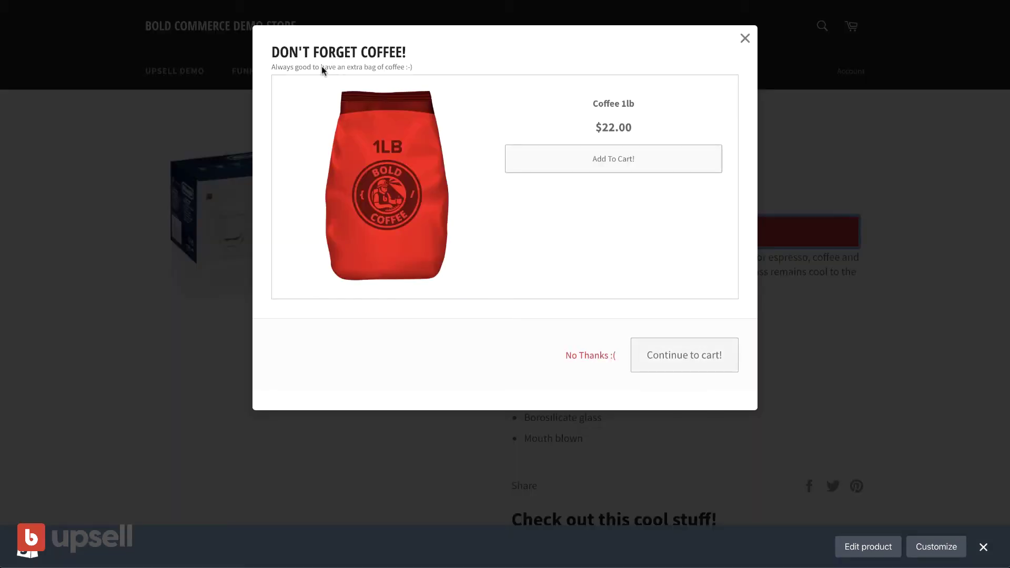
click(635, 159)
click(852, 27)
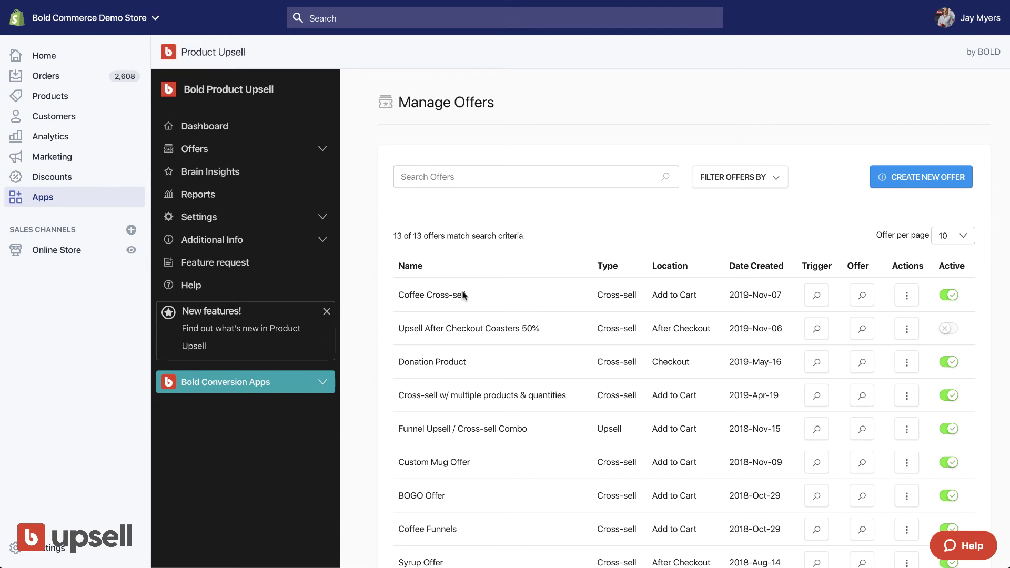
Edit the Coffee Cross-sell offer and switch its trigger option to Upsell.
click(903, 296)
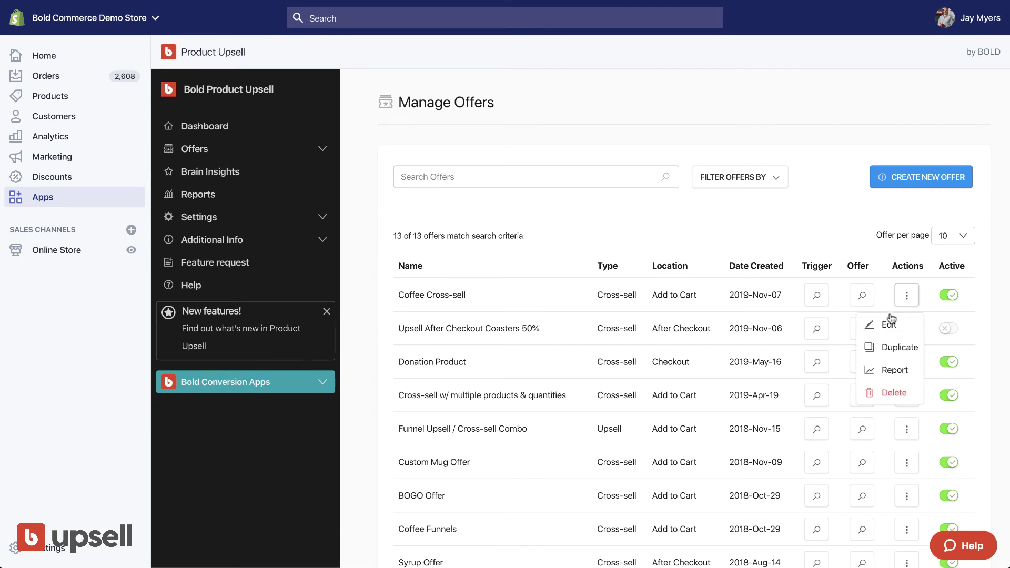
click(890, 322)
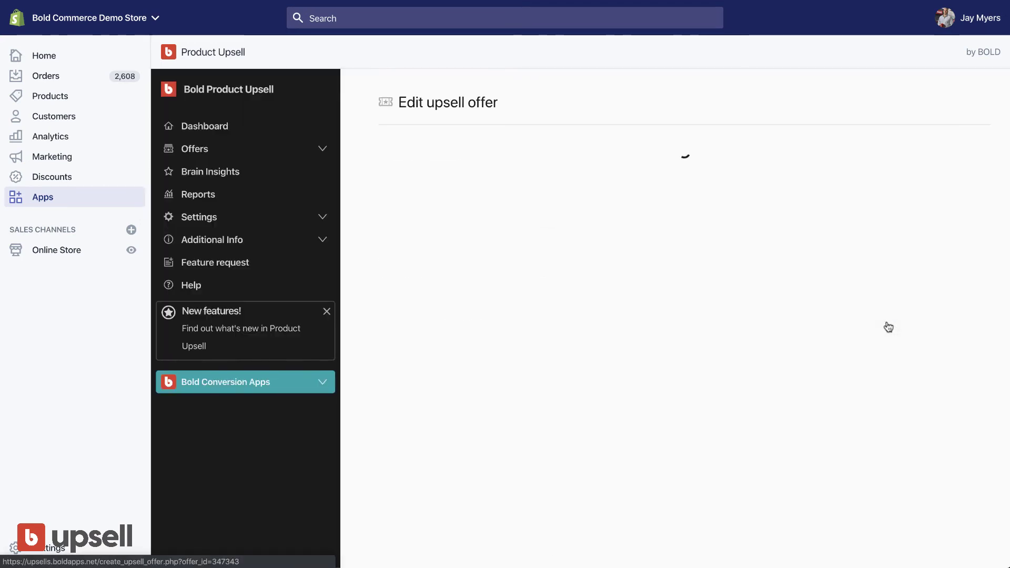
scroll(887, 328, down, 2)
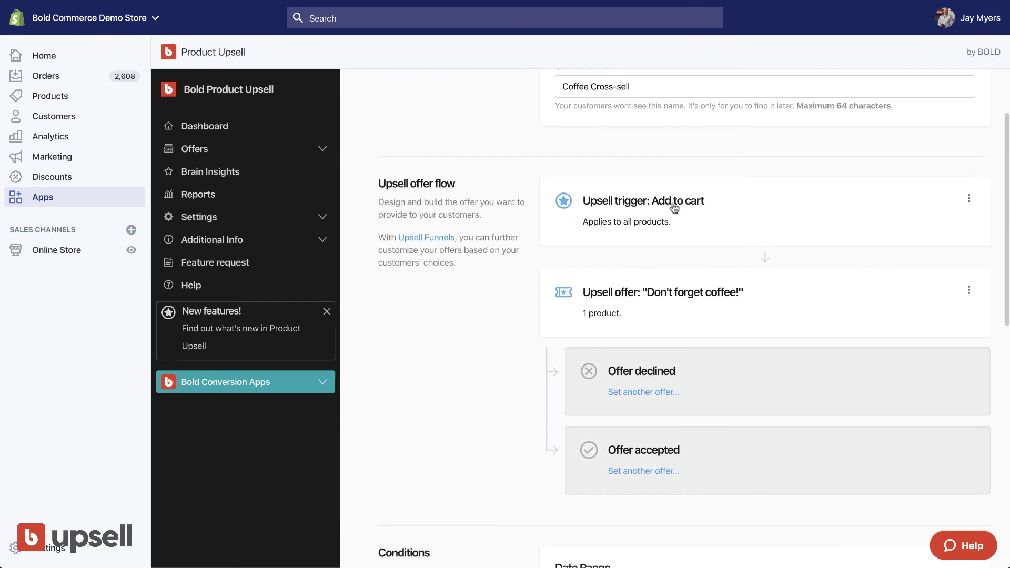
click(655, 199)
scroll(653, 202, down, 2)
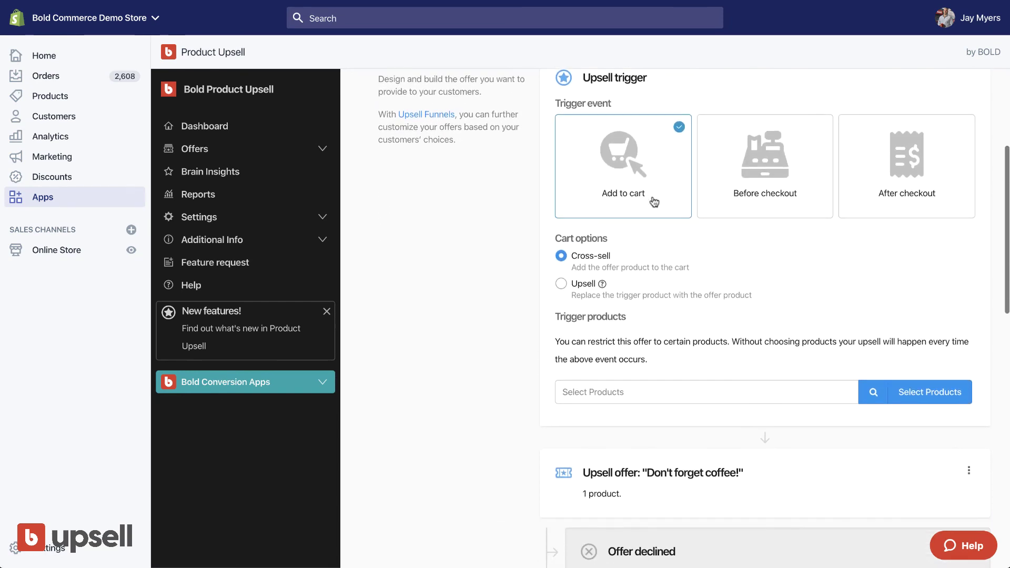
click(562, 285)
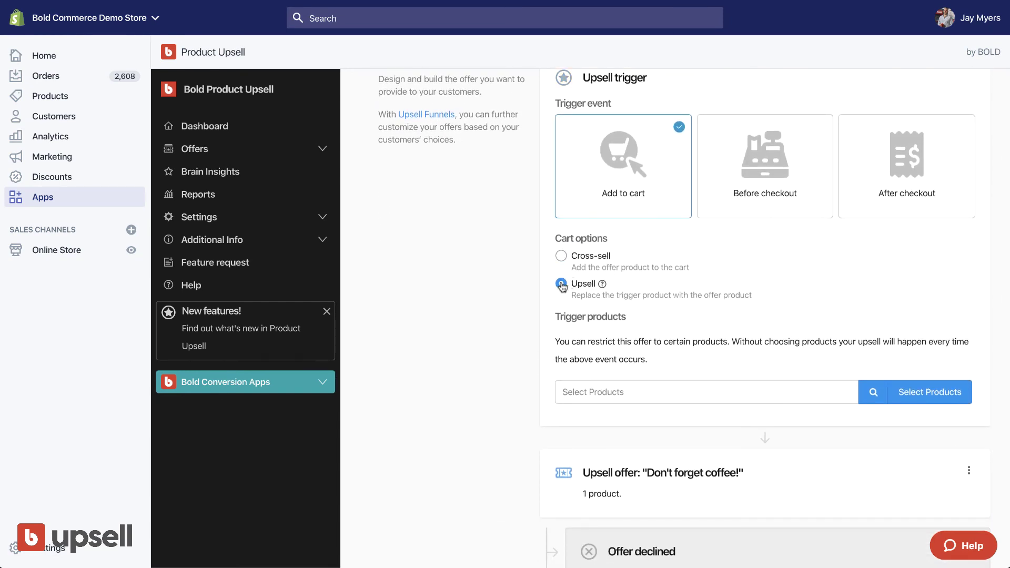
Make Set Of 2 Espresso Glasses the offer's trigger product.
scroll(581, 346, down, 1)
click(909, 352)
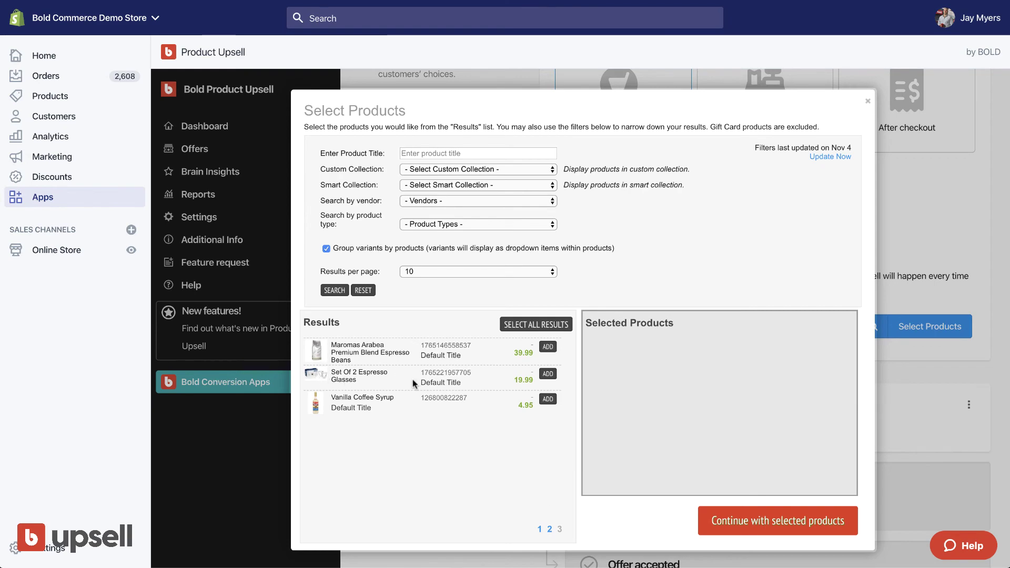
click(548, 374)
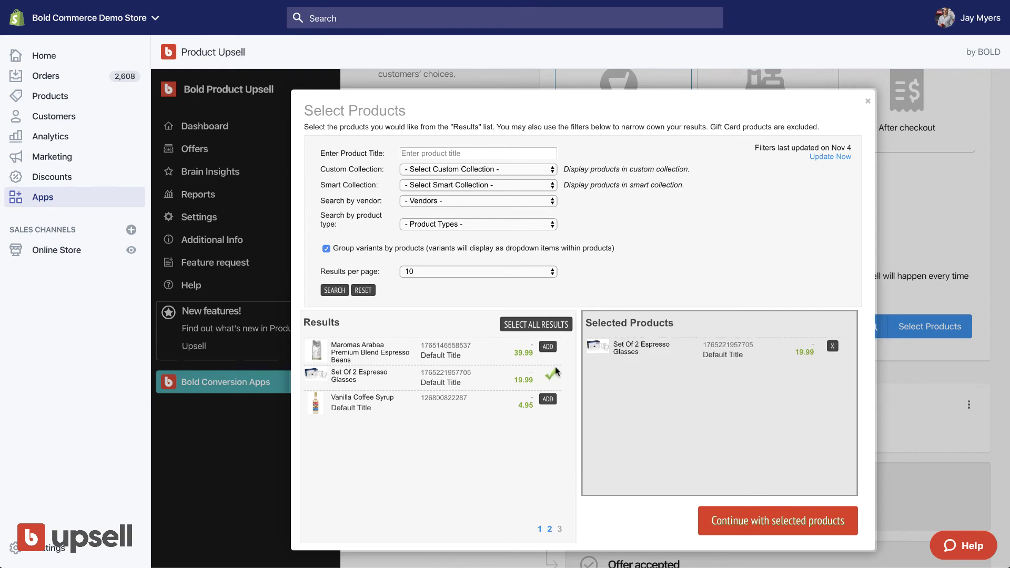
click(783, 521)
scroll(860, 462, down, 12)
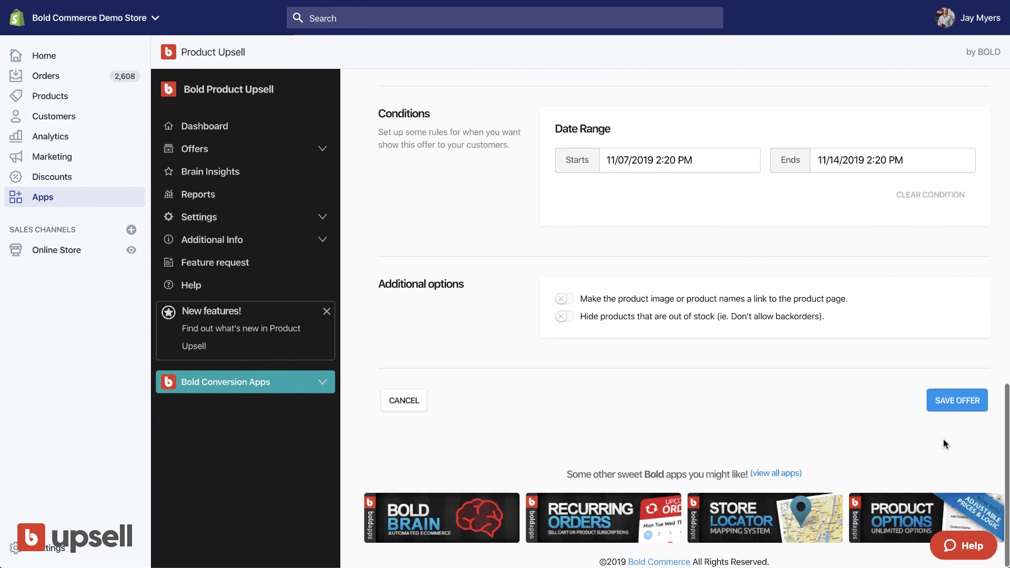
Save the upsell, swap espresso glasses for coffee in the cart, then add Breville Creatista Plus and Smart Grinder.
click(962, 399)
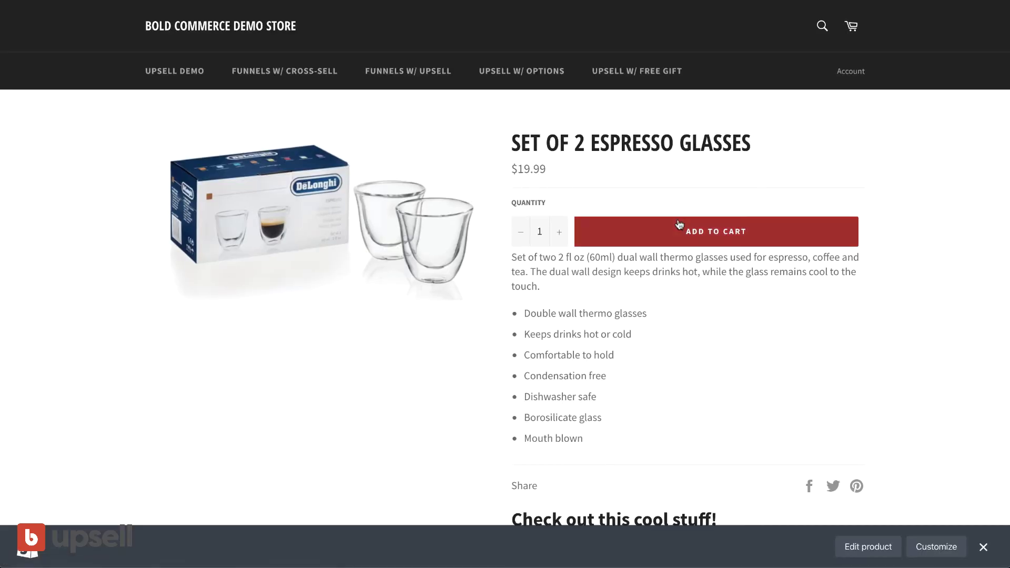
click(703, 237)
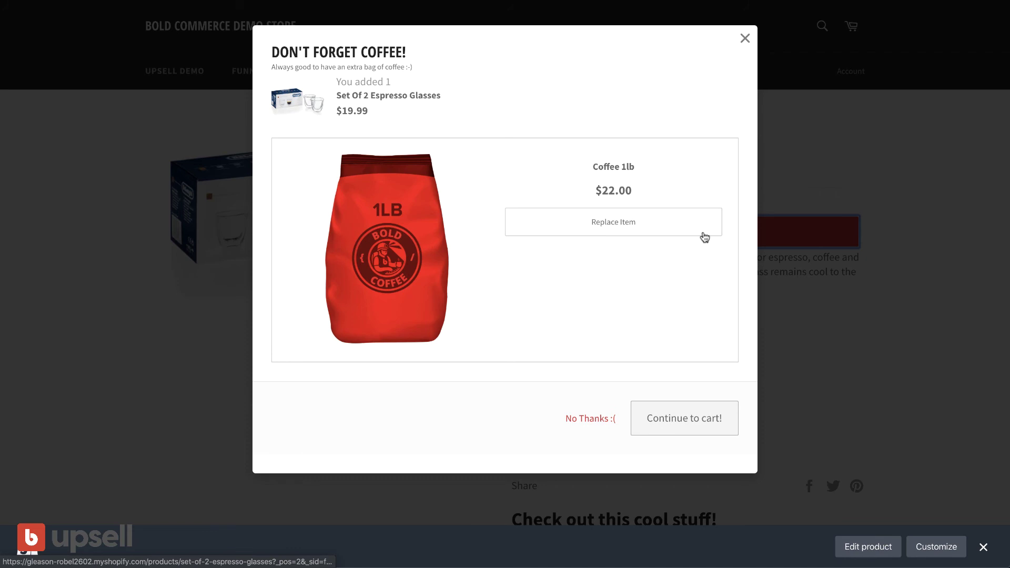
click(591, 225)
click(849, 28)
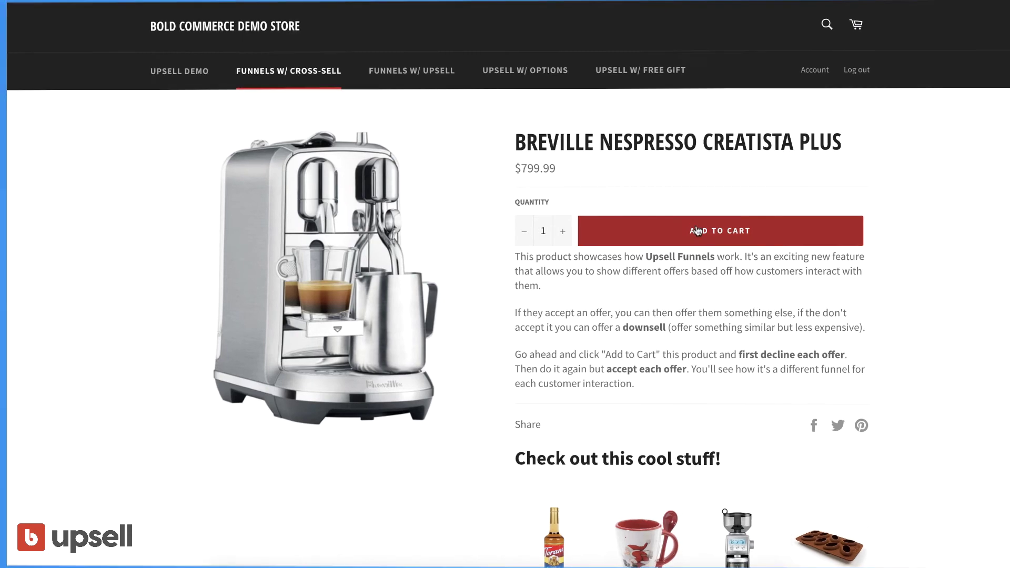
click(697, 231)
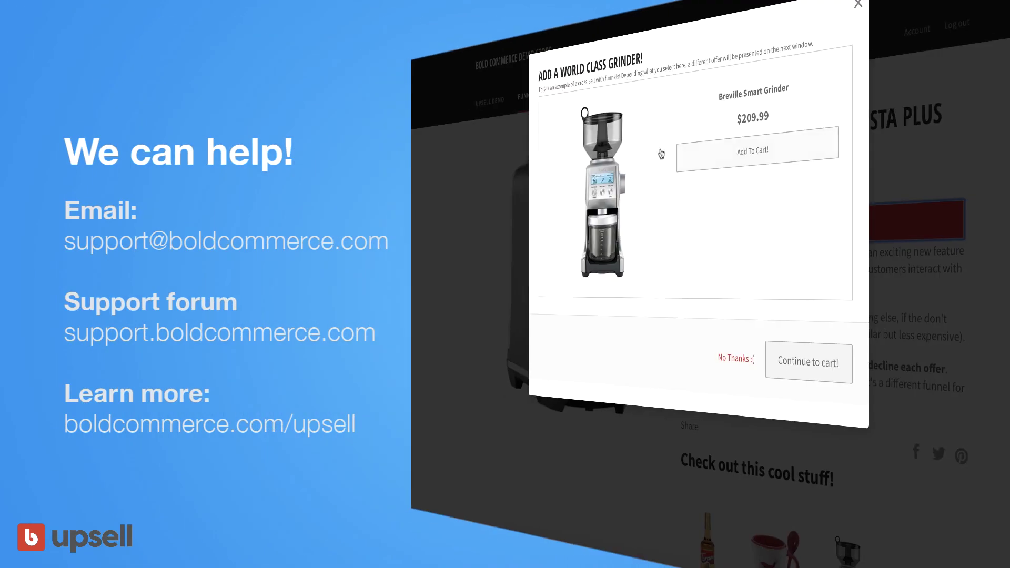
click(740, 152)
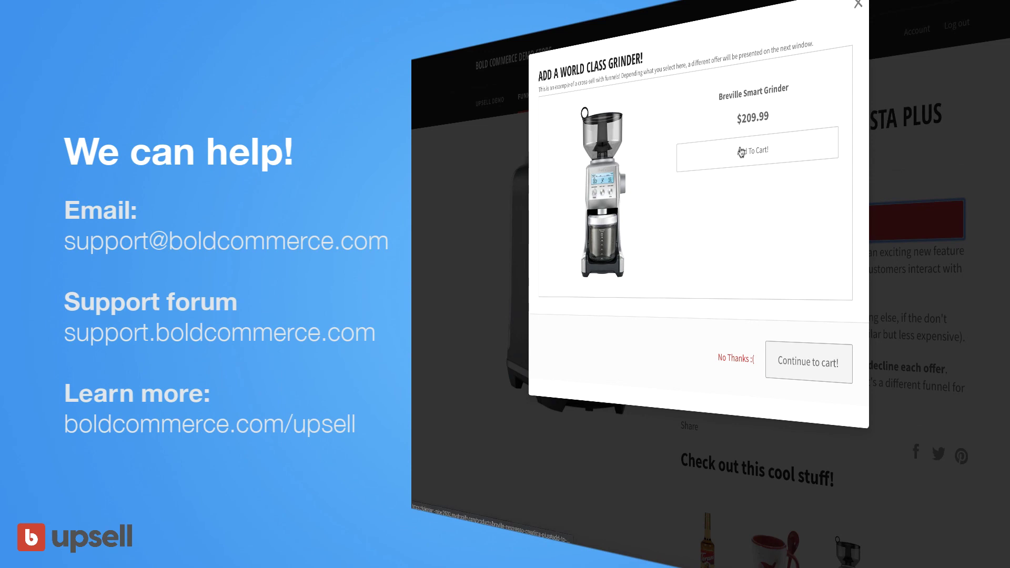